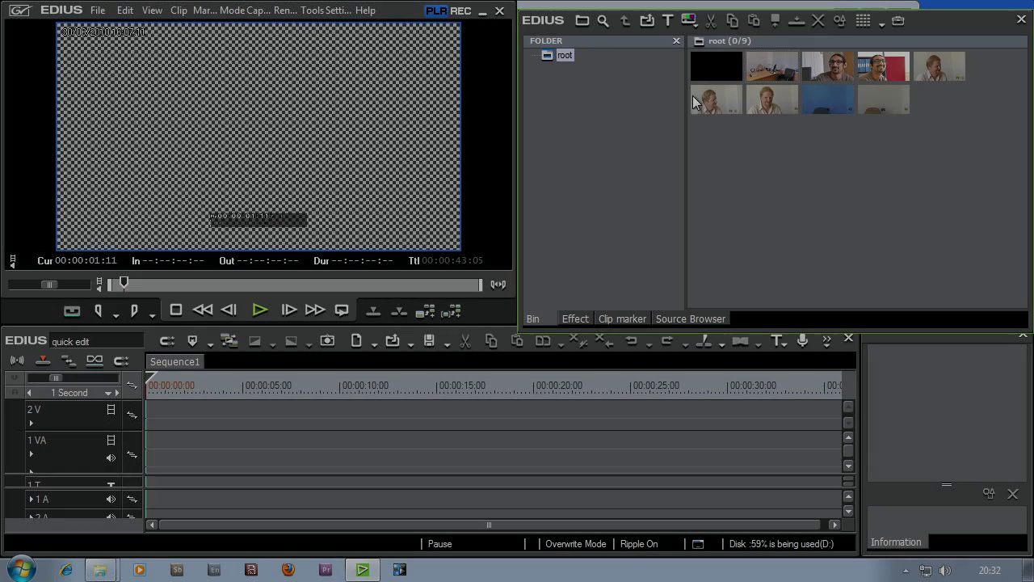
Select the root folder and cycle the bin's View through list views back to large thumbnails
click(560, 57)
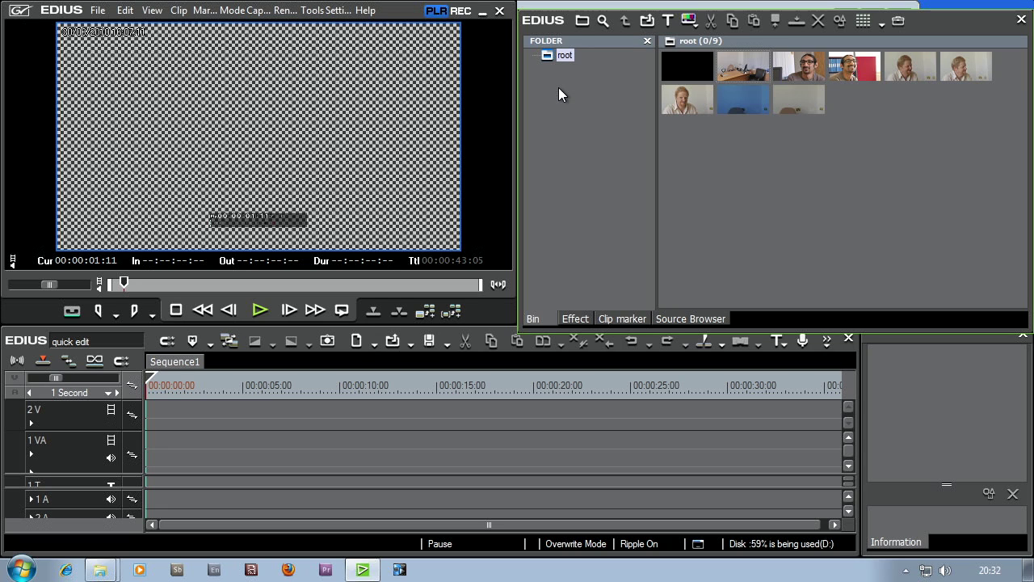
click(866, 23)
click(866, 23)
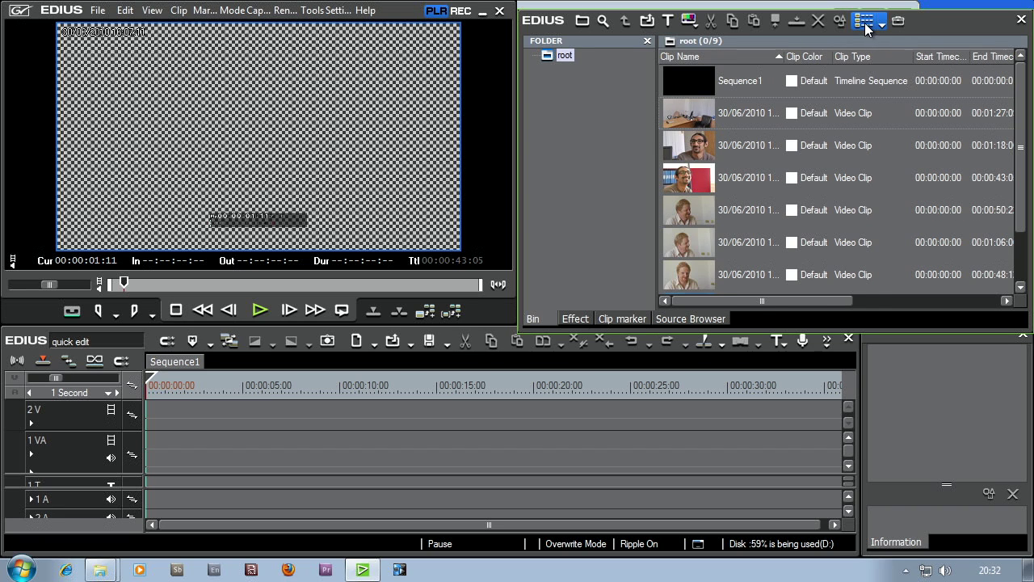
click(866, 23)
click(866, 24)
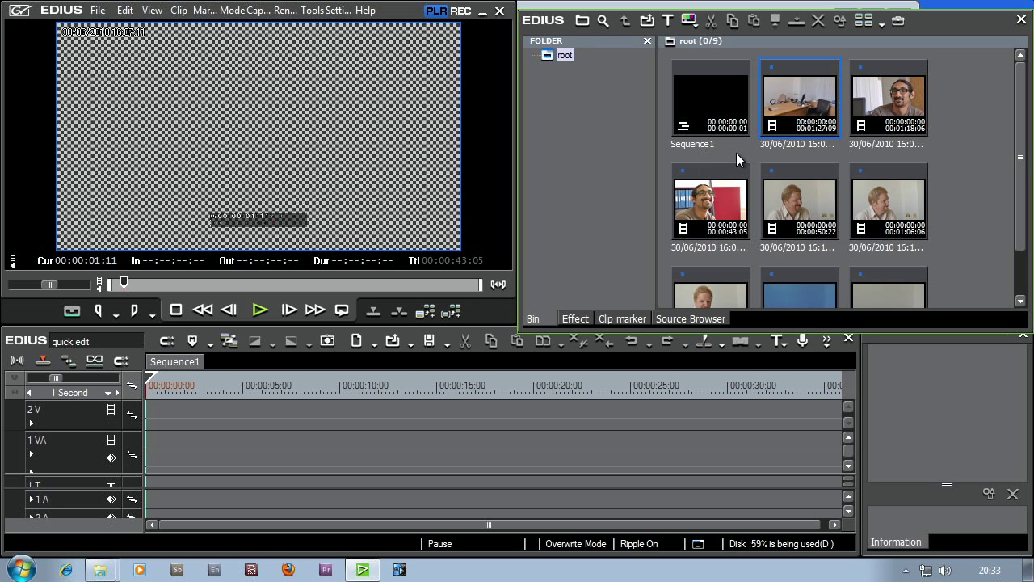
Preview both interview clips, then load the office wide shot and scrub to about 00:00:19
click(727, 285)
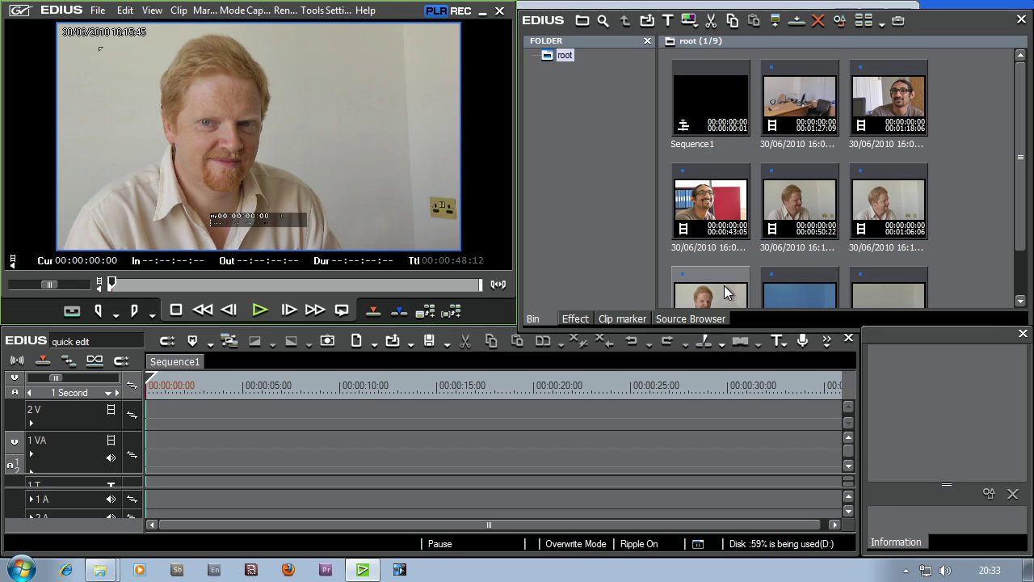
click(896, 99)
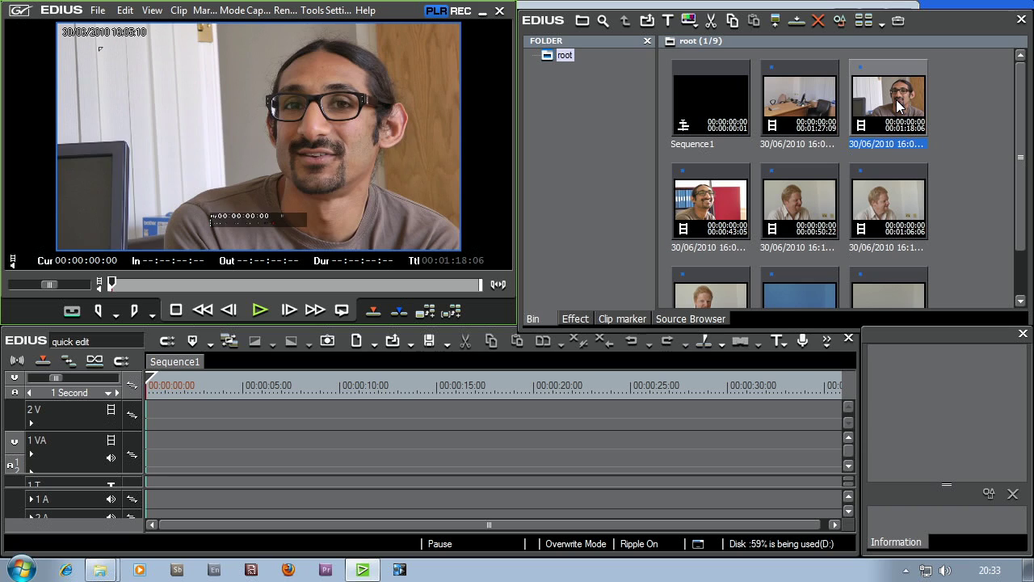
click(804, 109)
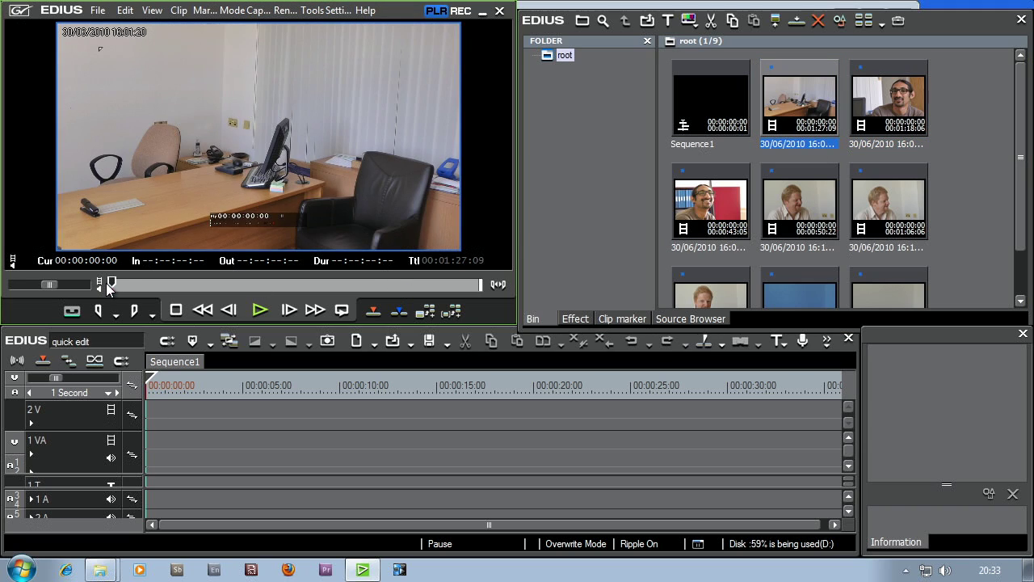
drag(112, 284, 255, 283)
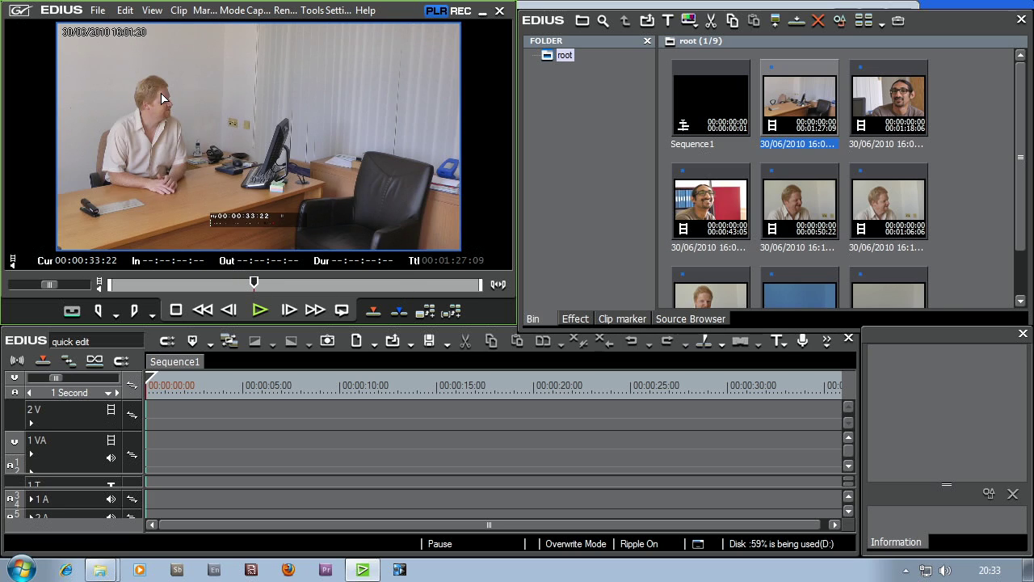
drag(254, 283, 191, 283)
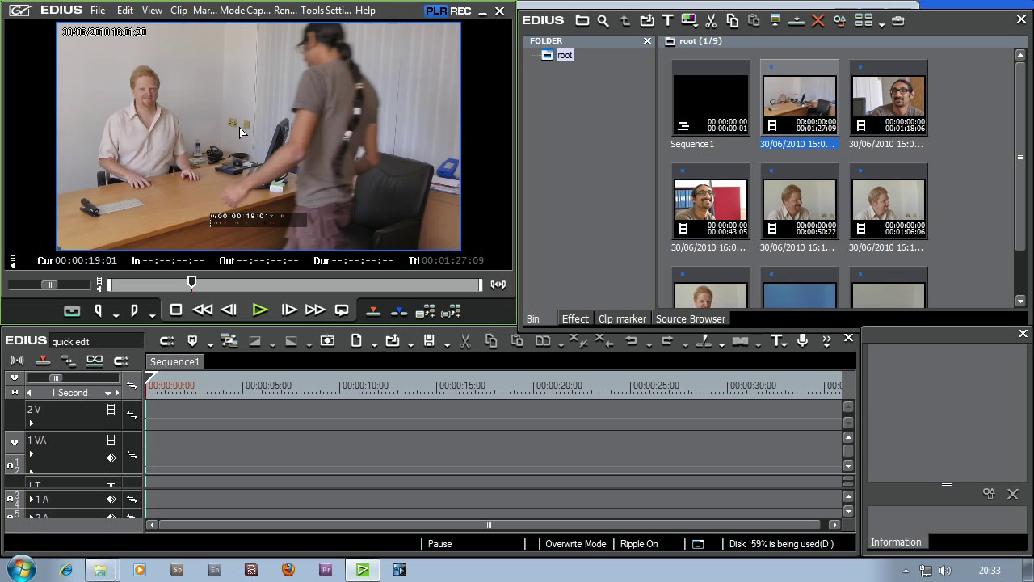
Play the office wide shot through the greeting and sit-down, pausing at 00:00:28:10
click(763, 104)
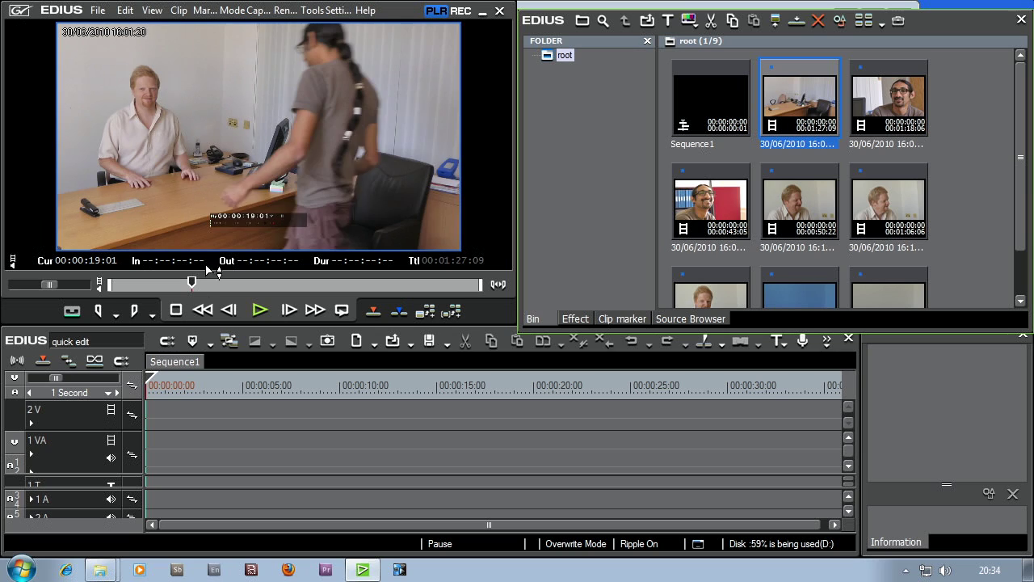
click(258, 312)
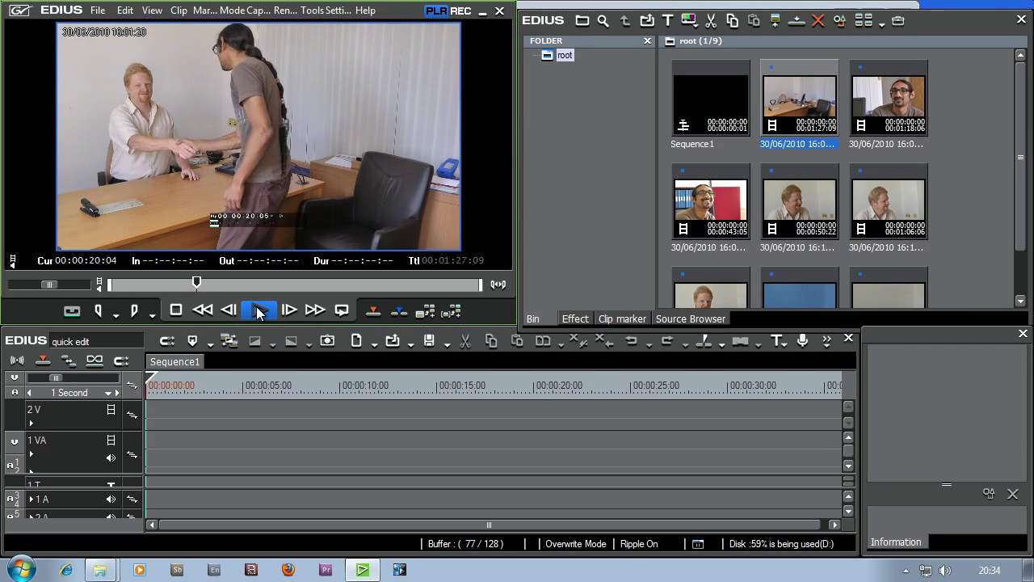
click(259, 312)
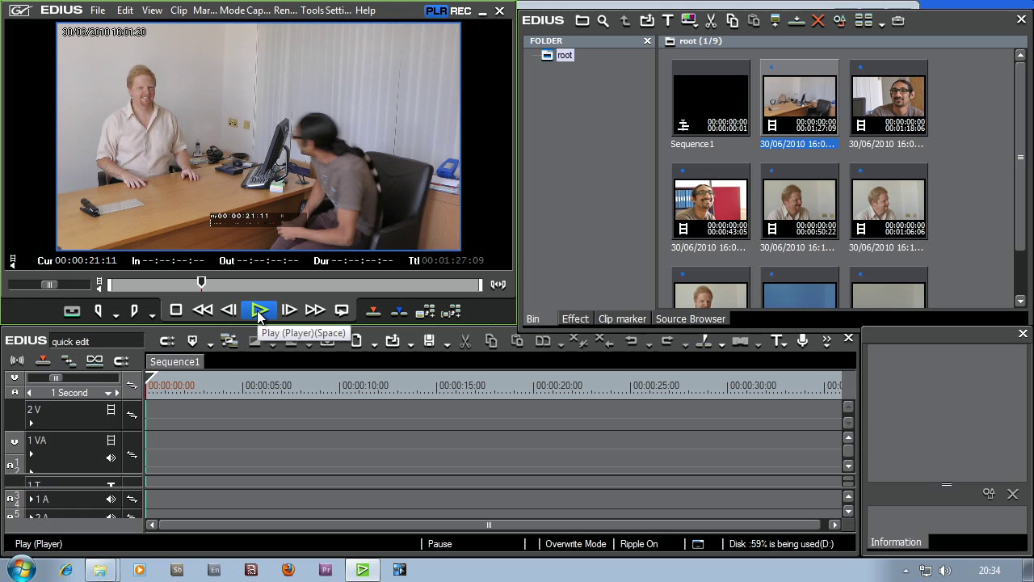
key(space)
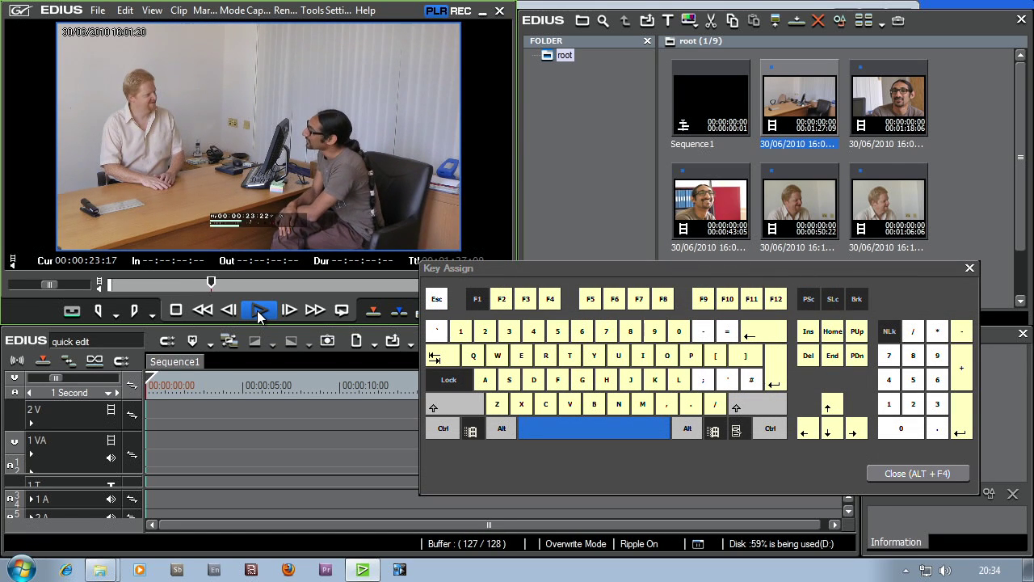
key(space)
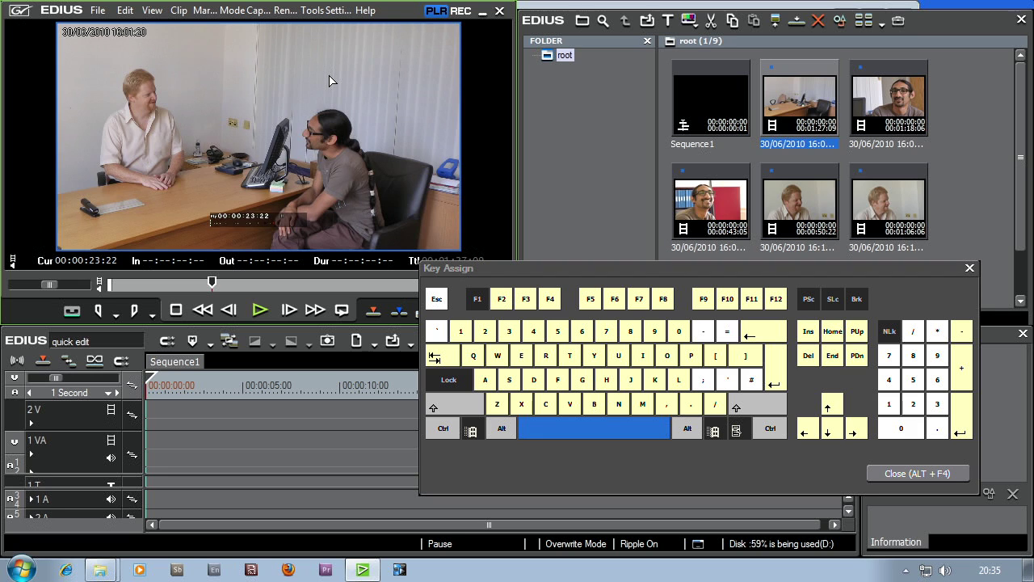
click(268, 317)
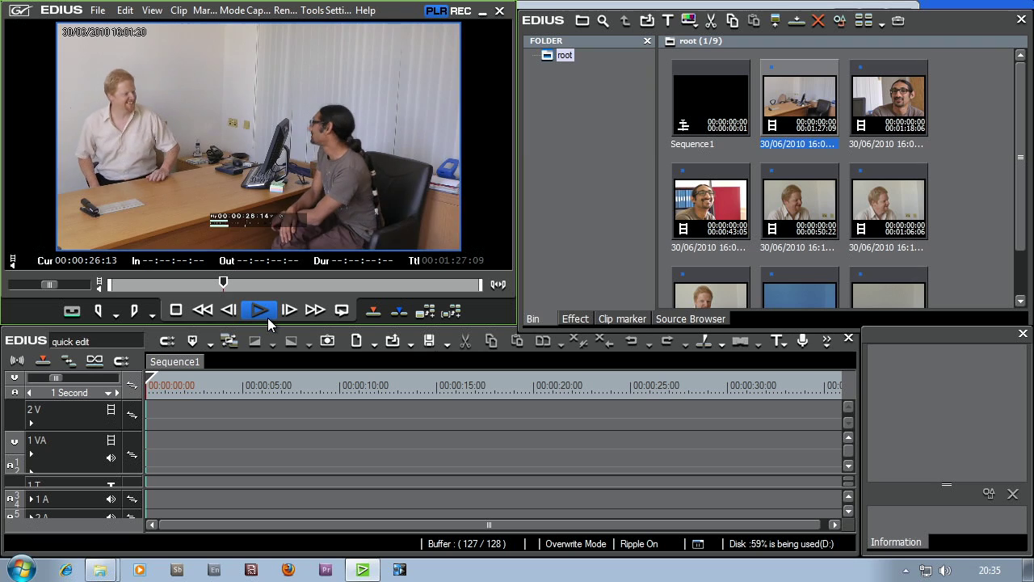
click(259, 314)
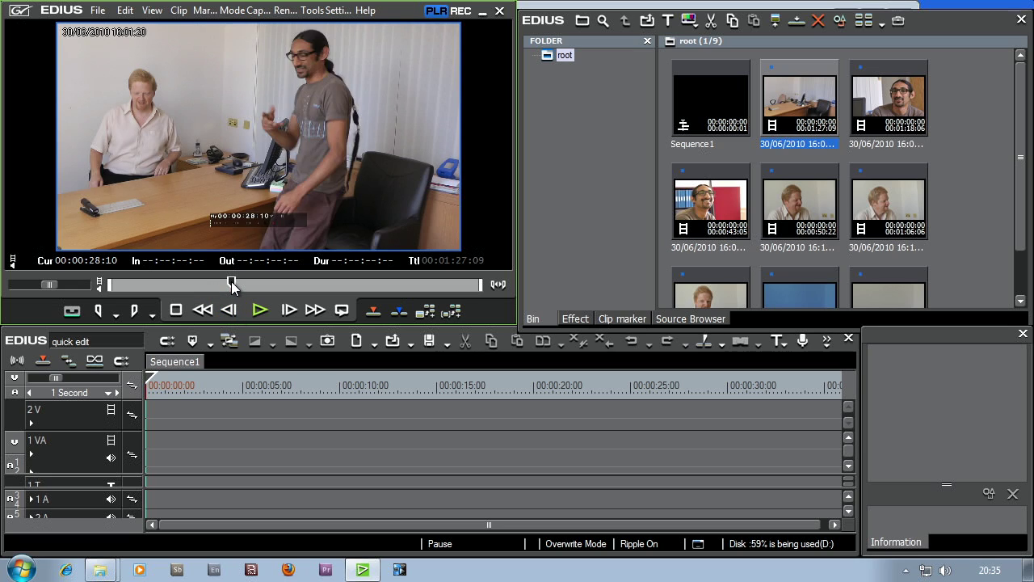
Scrub the wide shot to about 00:00:36, where the seated man is alone
mouse_move(231, 283)
mouse_down()
mouse_move(284, 285)
mouse_move(189, 284)
mouse_move(286, 284)
mouse_up()
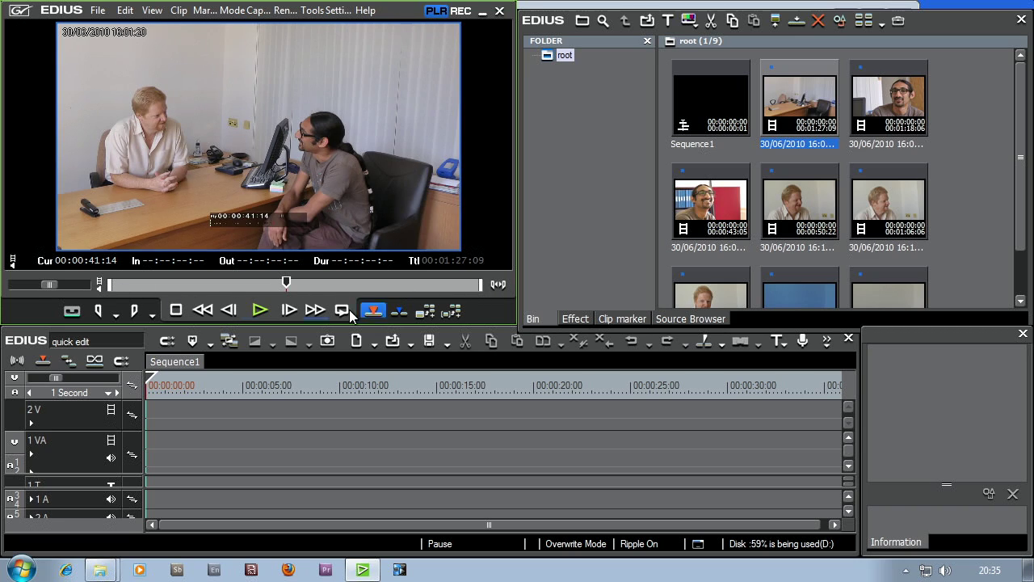
drag(289, 284, 121, 286)
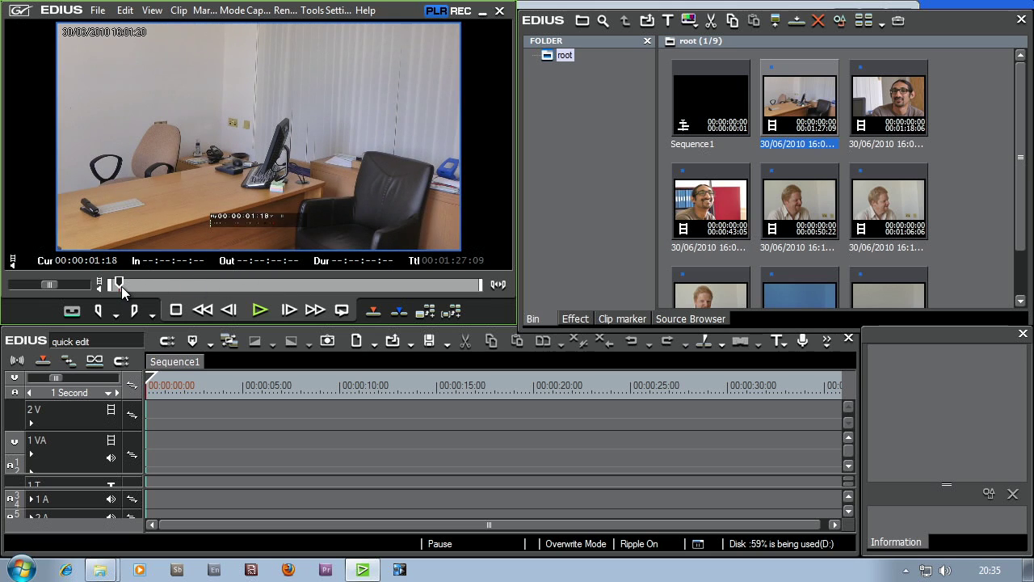
mouse_move(306, 293)
mouse_down()
mouse_move(502, 289)
mouse_move(113, 284)
mouse_move(287, 288)
mouse_move(268, 284)
mouse_move(269, 294)
mouse_up()
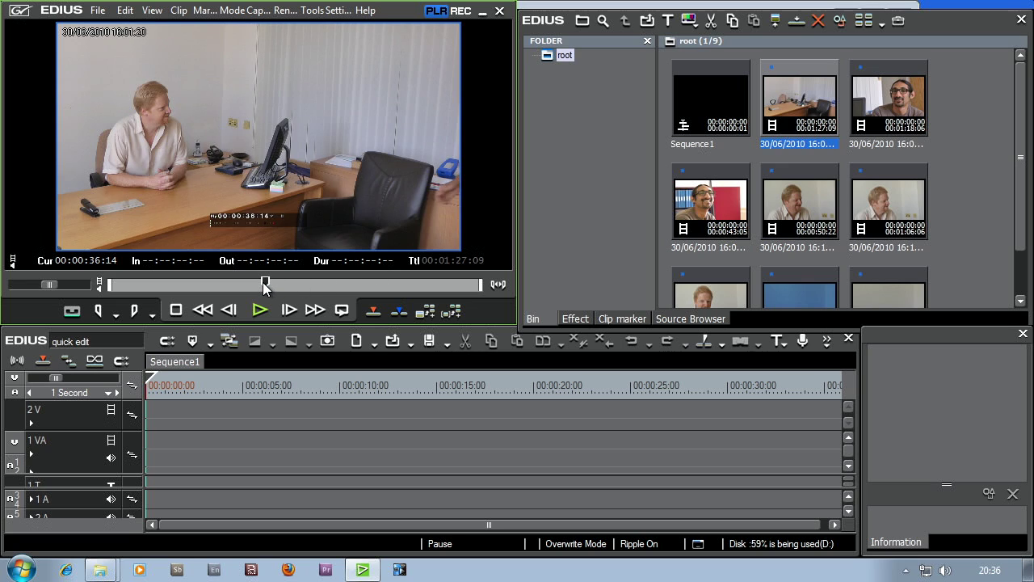
drag(265, 284, 263, 287)
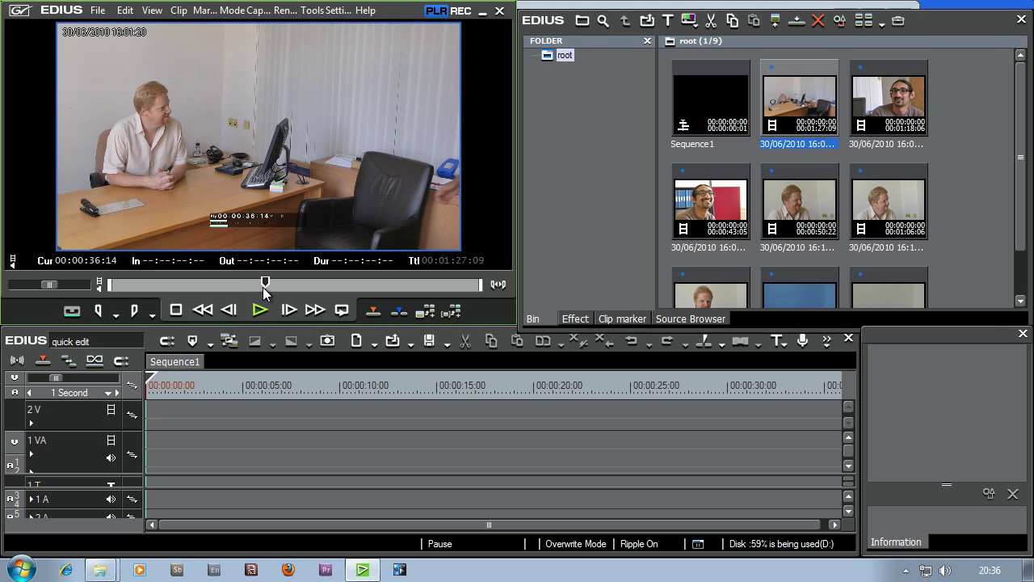
Step back and forth frame by frame to land exactly on 00:00:36:11
click(229, 311)
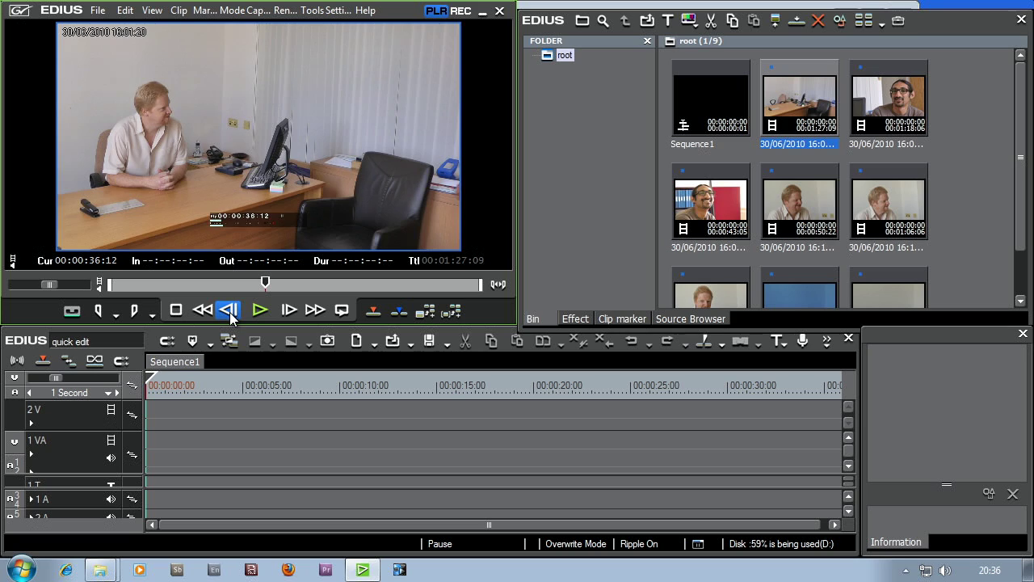
click(289, 311)
click(289, 311)
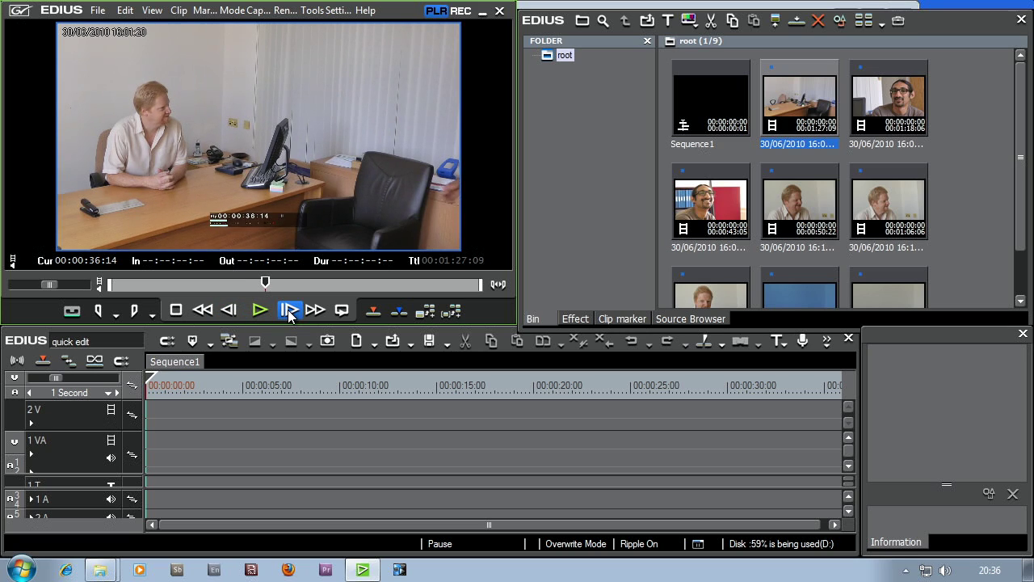
click(227, 315)
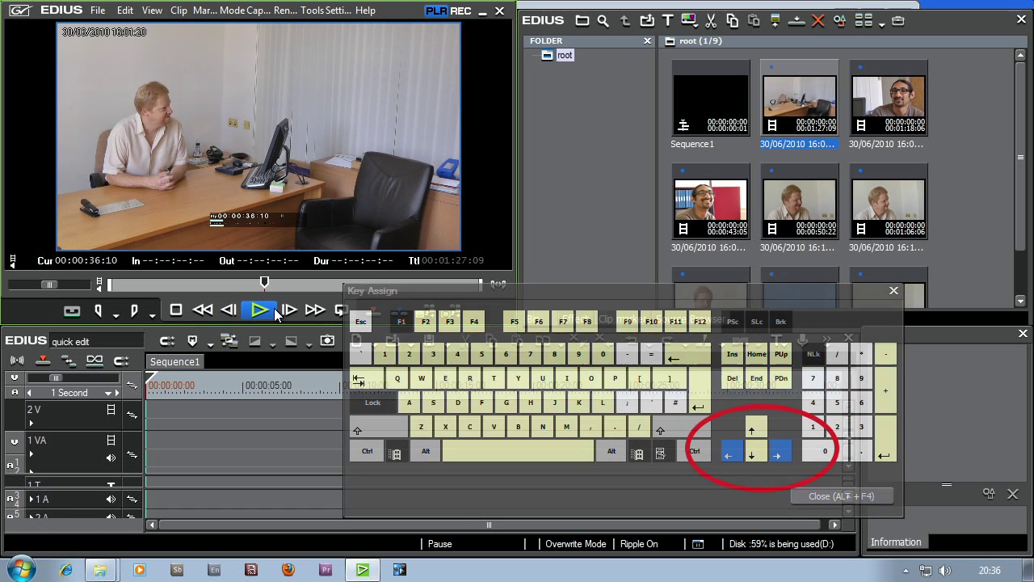
click(229, 309)
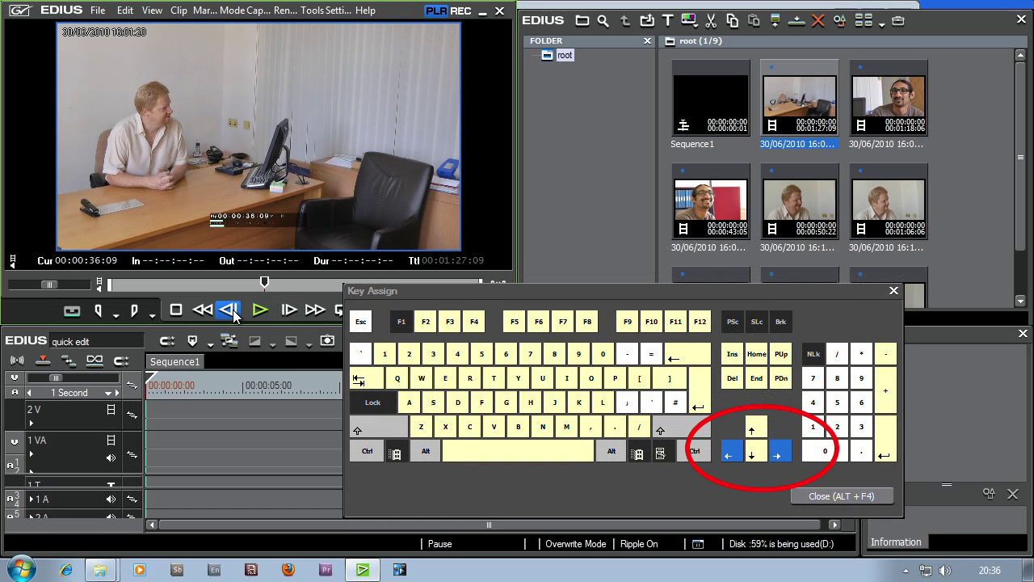
click(289, 312)
click(289, 311)
click(288, 312)
click(287, 312)
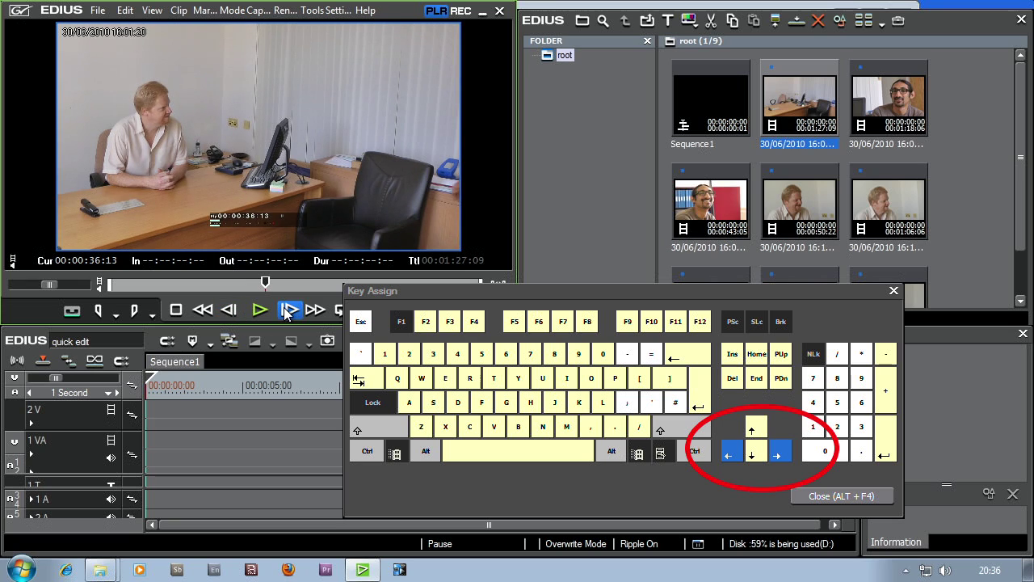
click(230, 313)
click(229, 313)
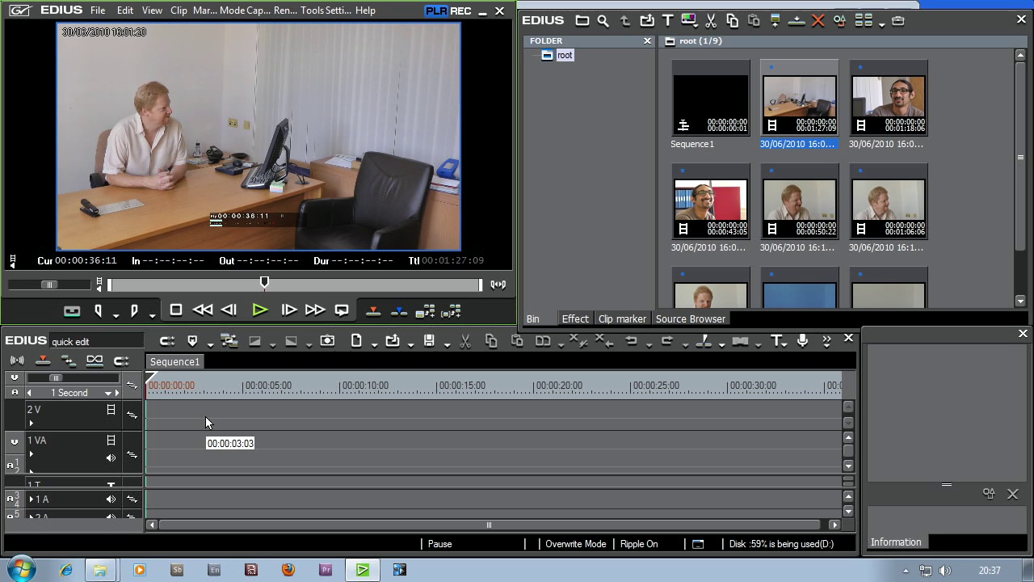
Mark the In point at 00:00:36:11 and play the wide shot onward
click(100, 310)
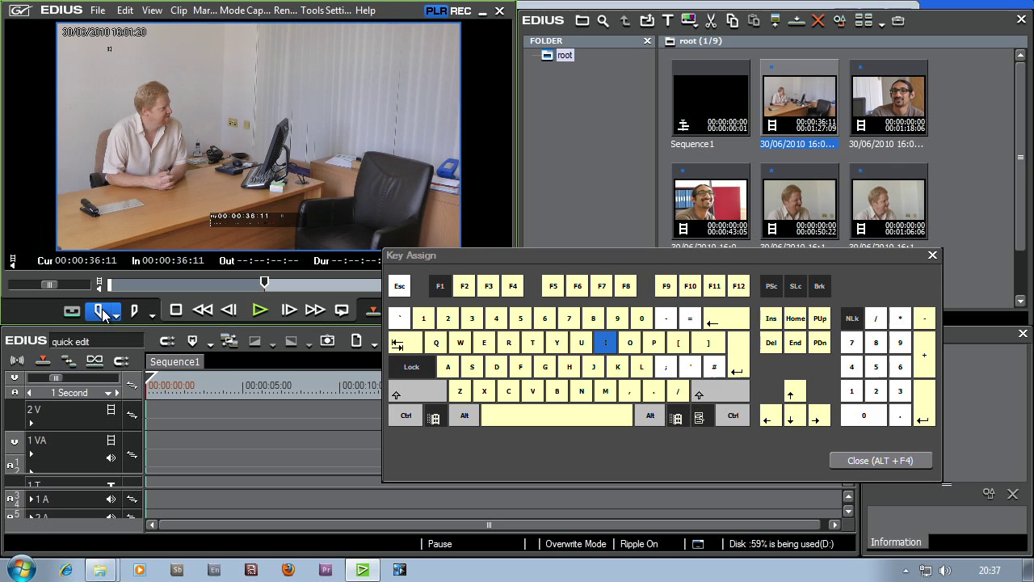
click(258, 310)
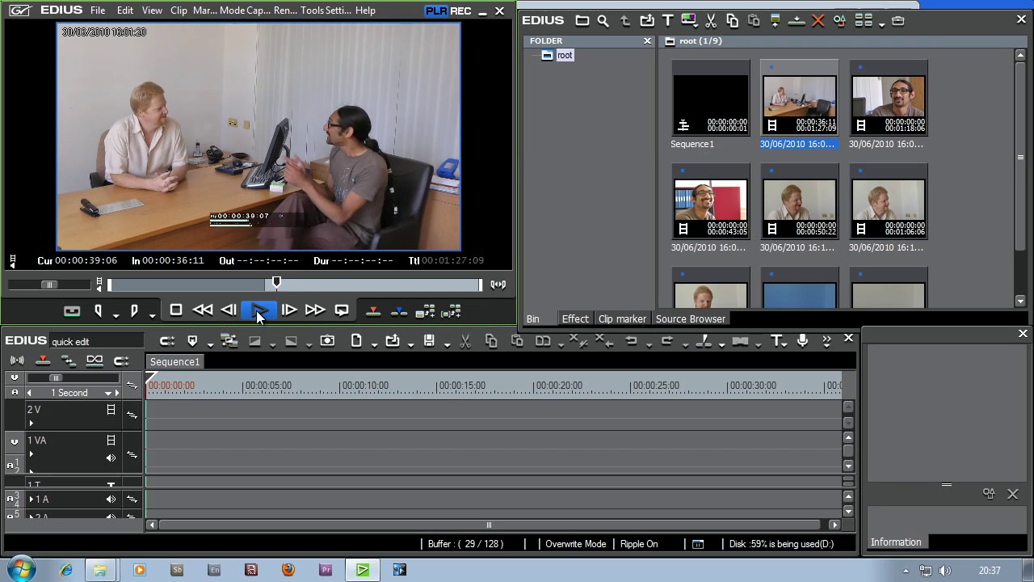
Stop playback and mark the Out point at 00:00:39:21, giving a 00:00:03:10 range
click(256, 310)
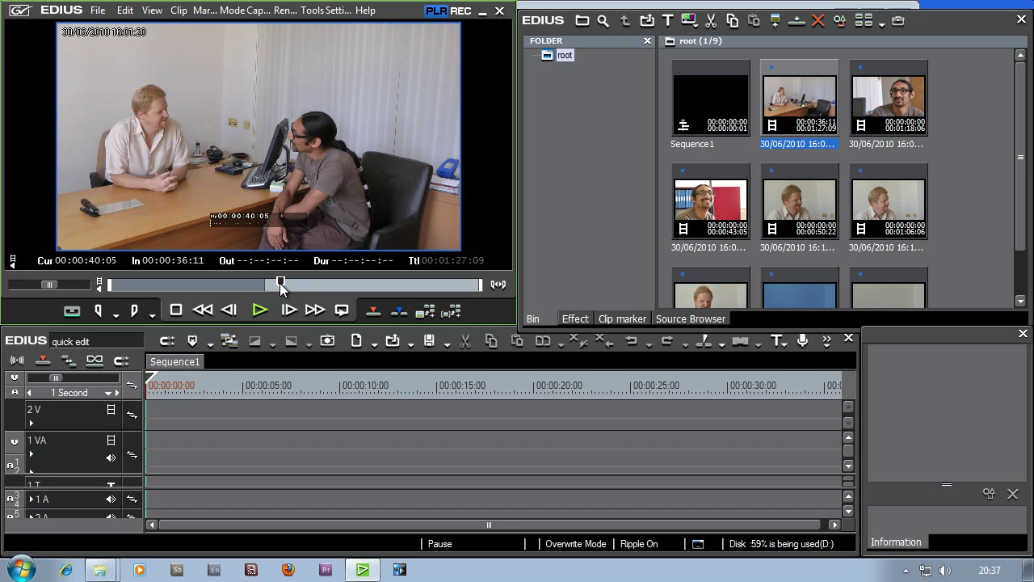
drag(281, 284, 273, 286)
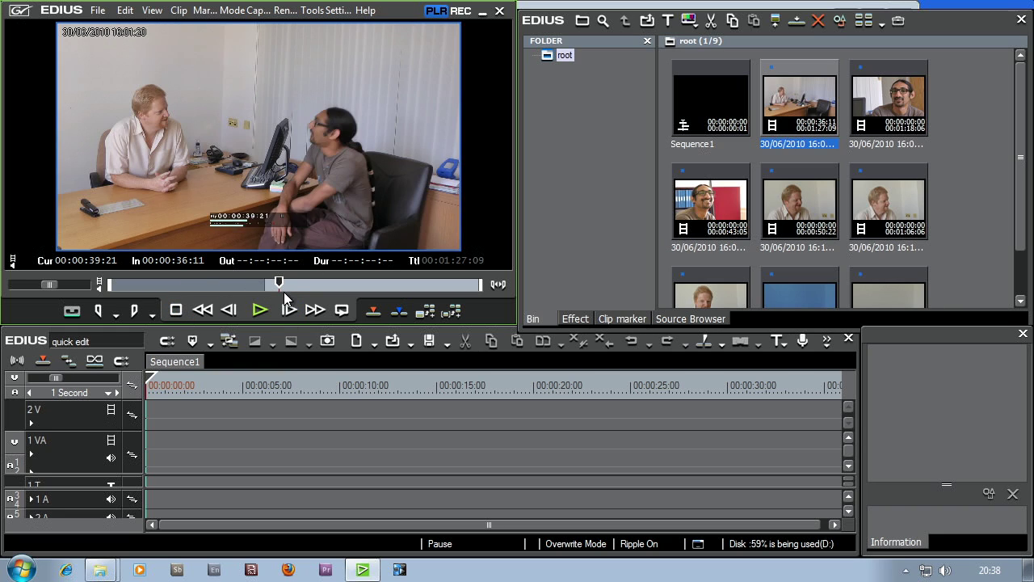
click(134, 316)
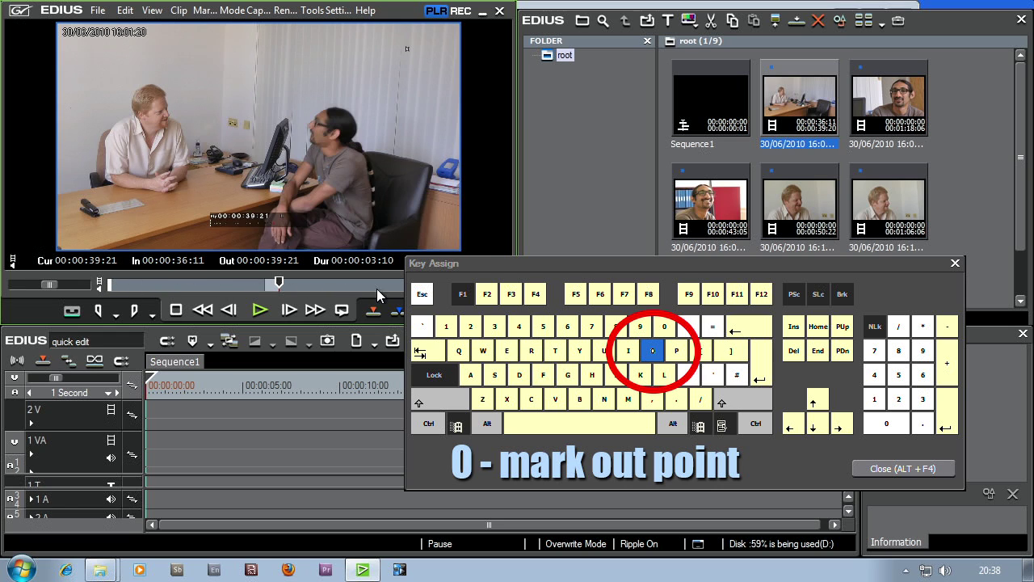
click(301, 284)
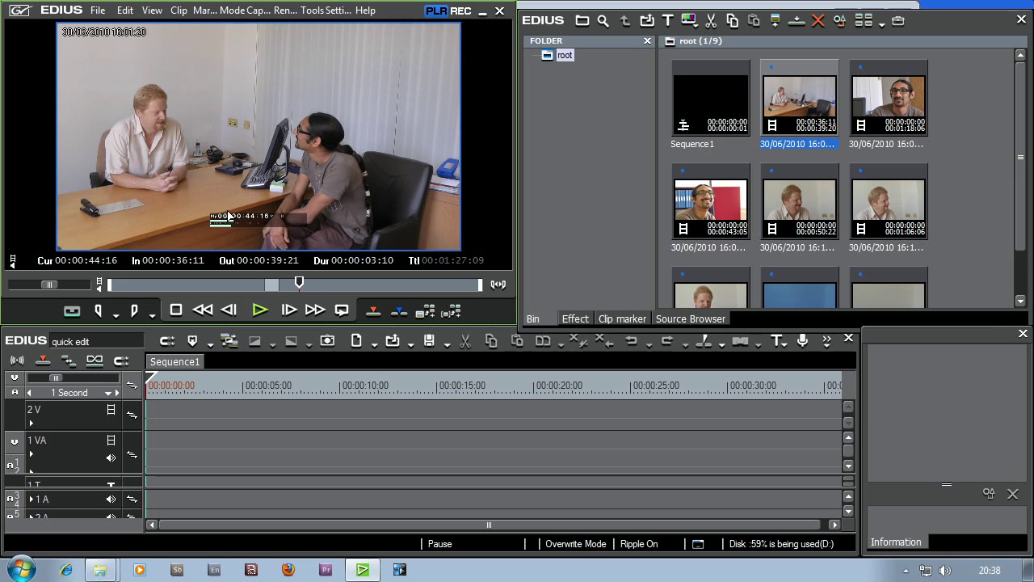
Set User Settings > Preview > On Screen Display size to Medium, then review the marked range
click(338, 10)
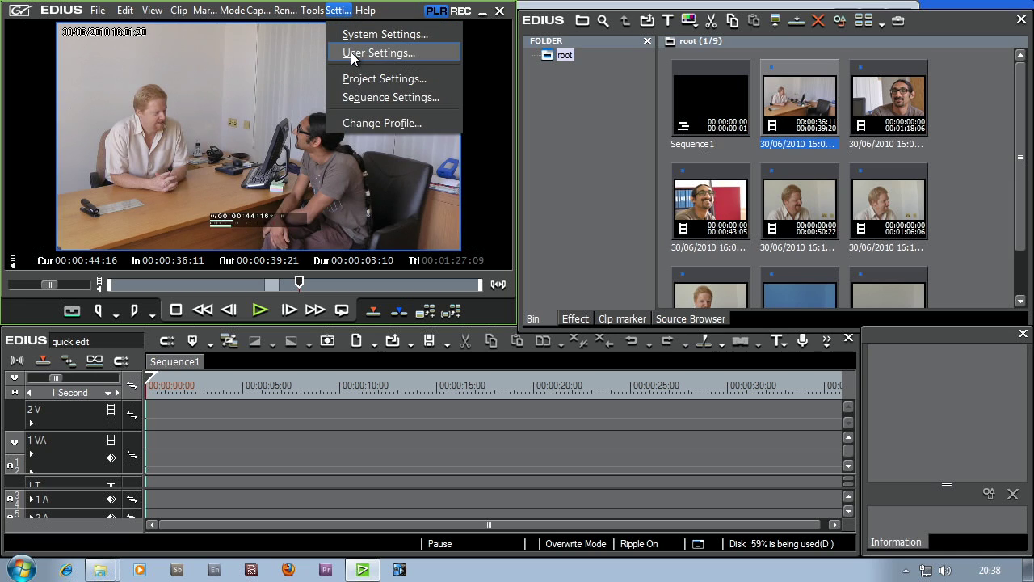
click(351, 53)
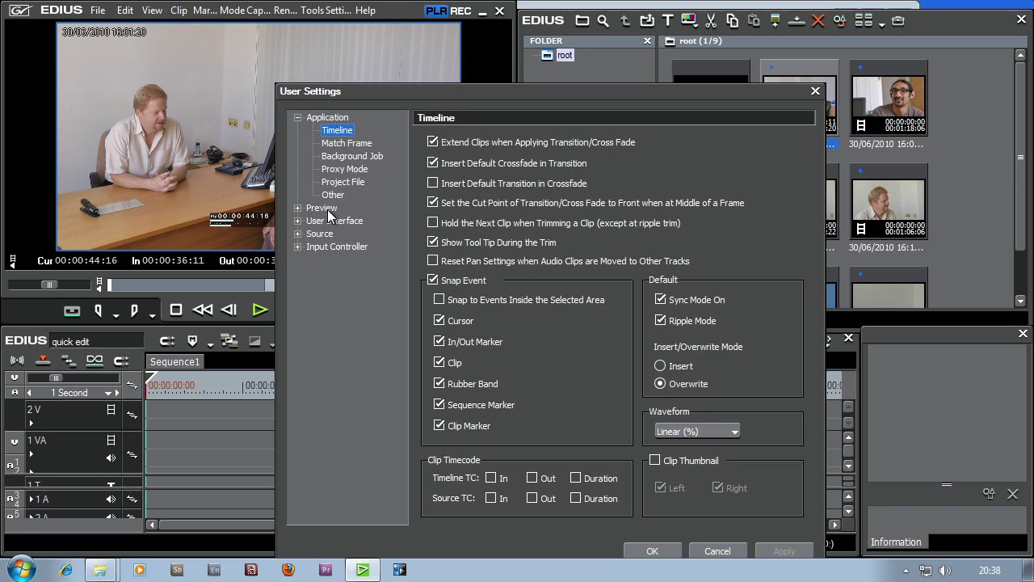
click(328, 209)
click(357, 246)
click(772, 173)
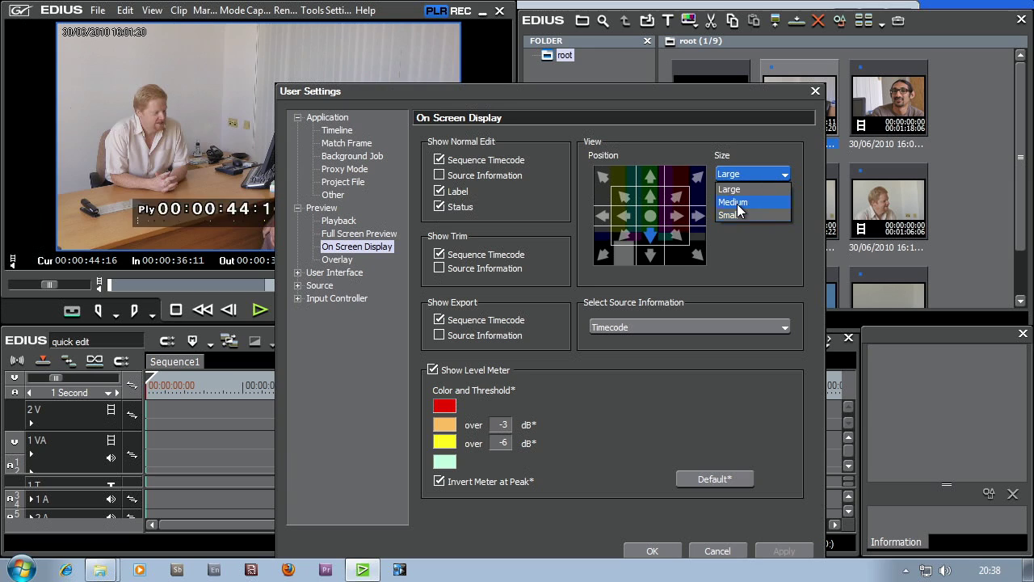
click(737, 189)
click(785, 551)
click(652, 550)
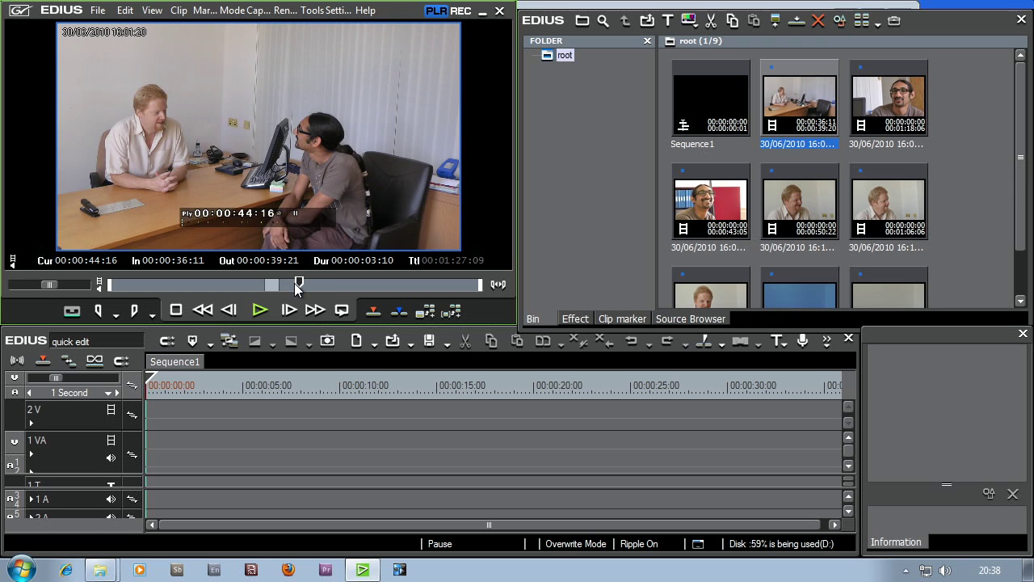
drag(299, 282, 274, 285)
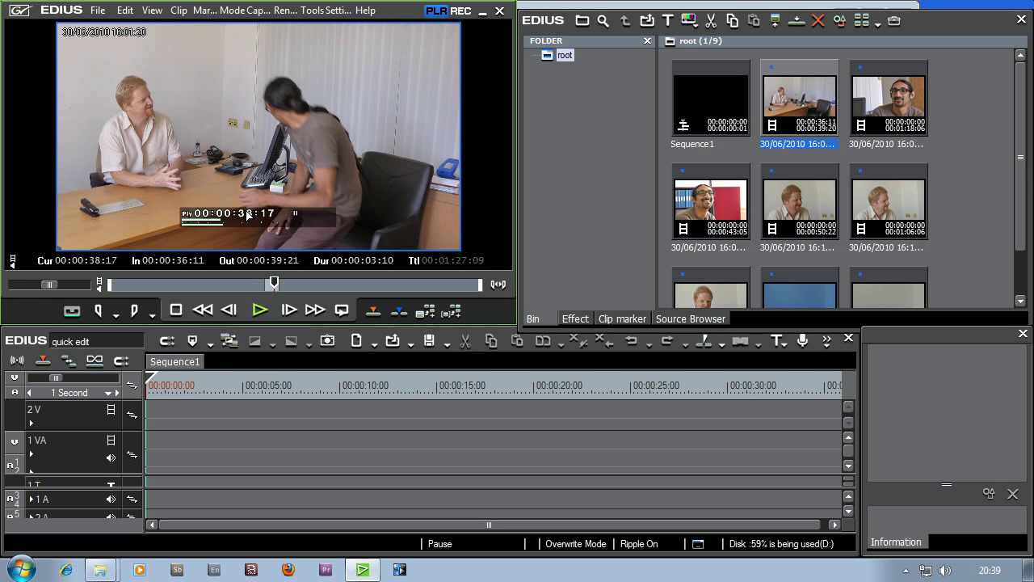
drag(276, 283, 289, 283)
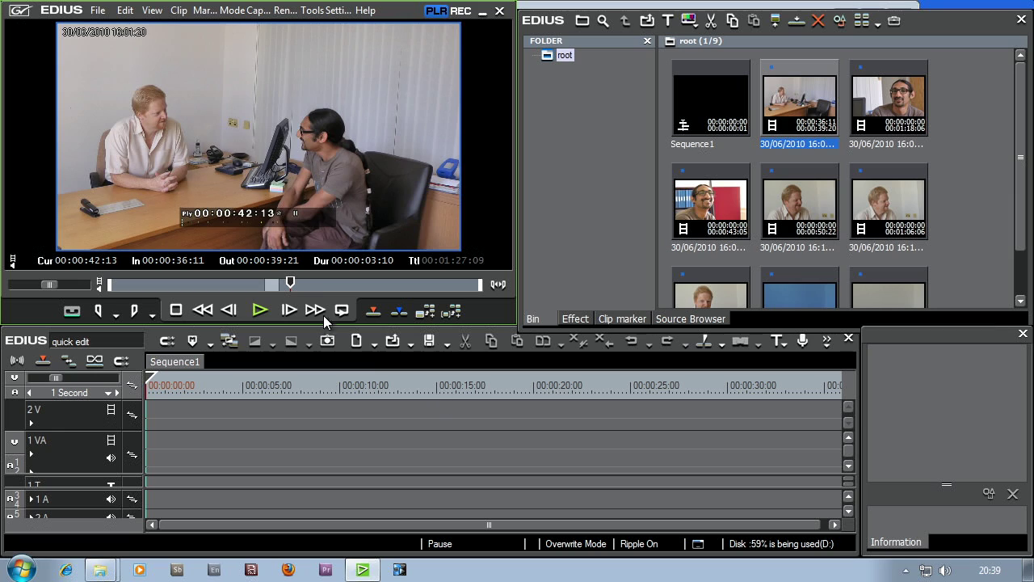
Place the marked wide shot at 00:00:00:00 on track 1 VA and enlarge the timeline
drag(293, 286, 297, 282)
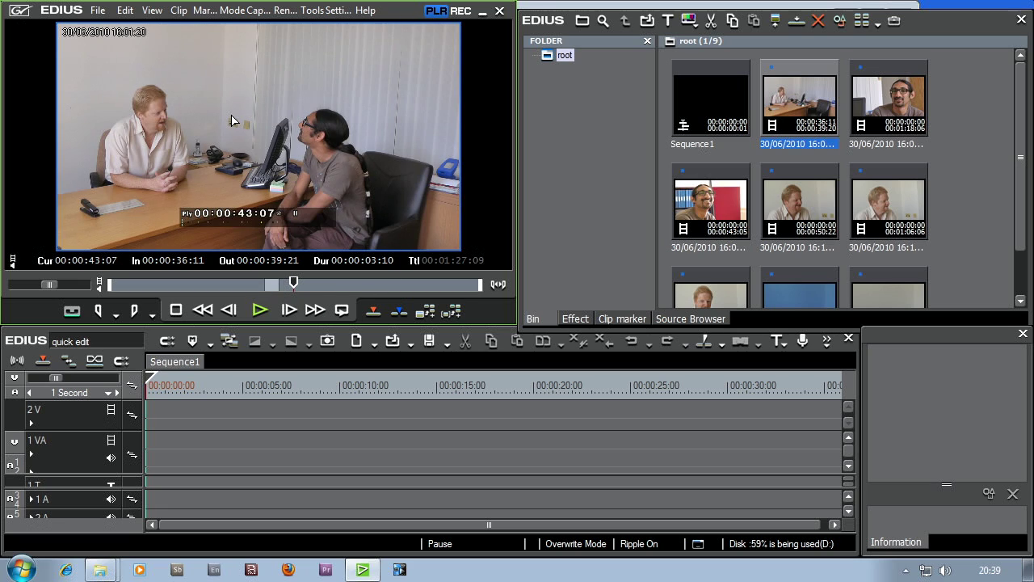
drag(266, 184, 149, 472)
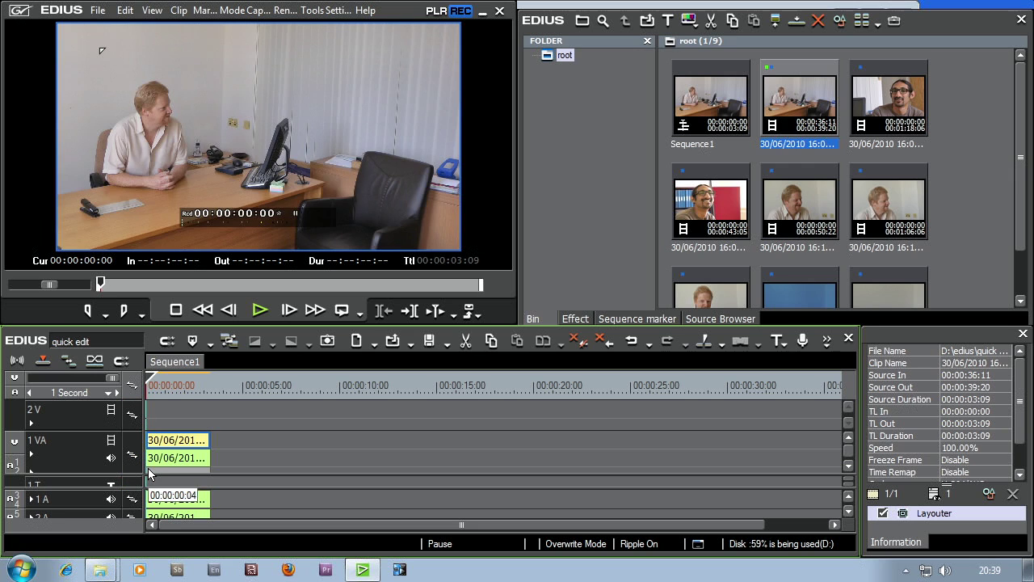
drag(223, 327, 228, 221)
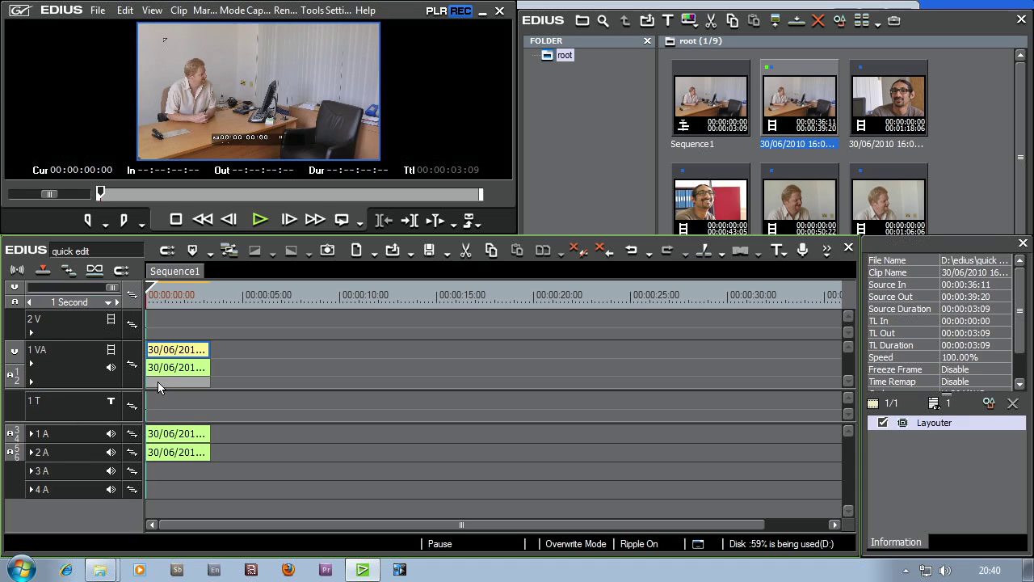
click(127, 380)
right_click(70, 367)
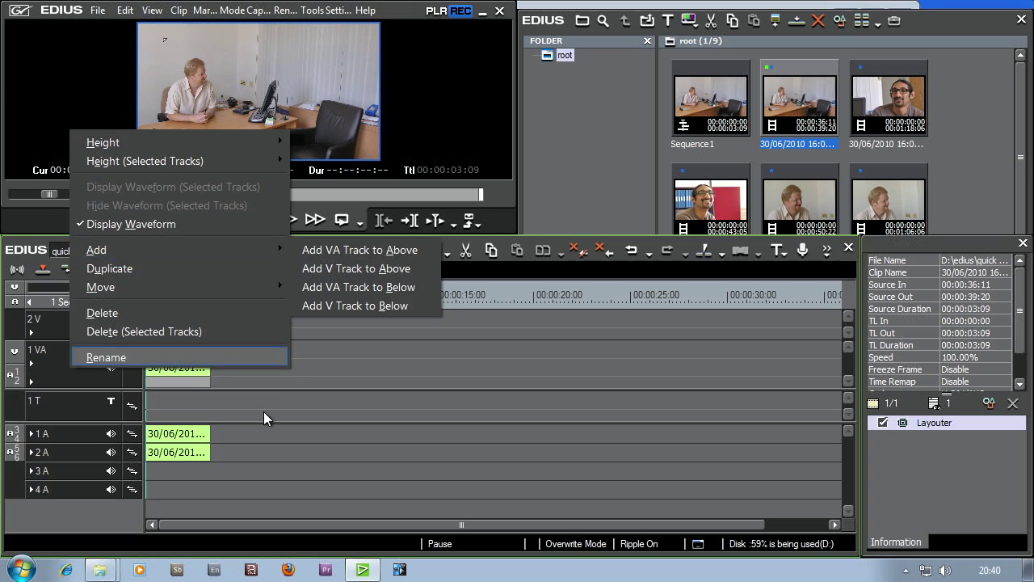
click(293, 388)
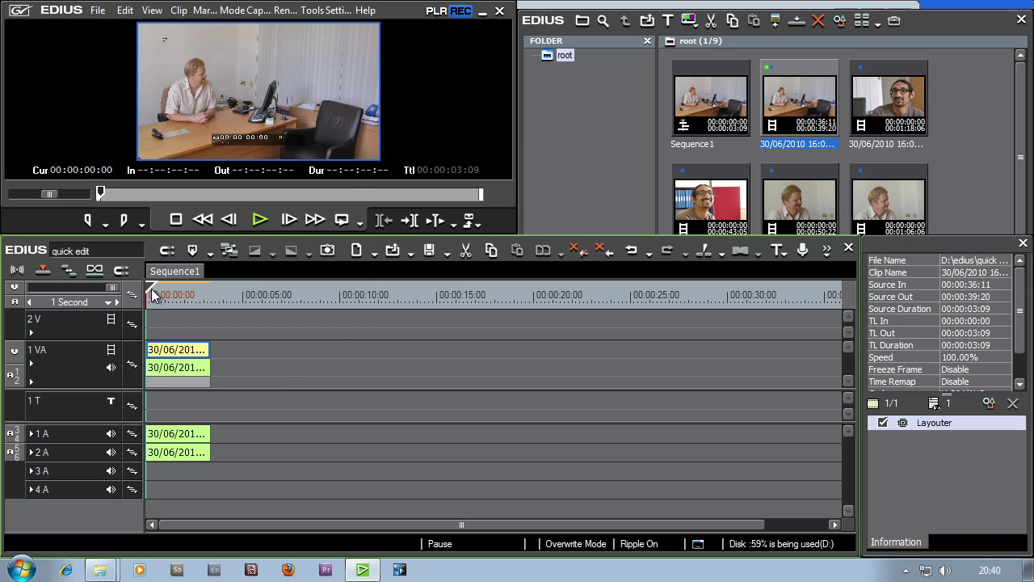
Play and scrub the opening wide shot in Sequence1, then enlarge the player and bin area
click(258, 223)
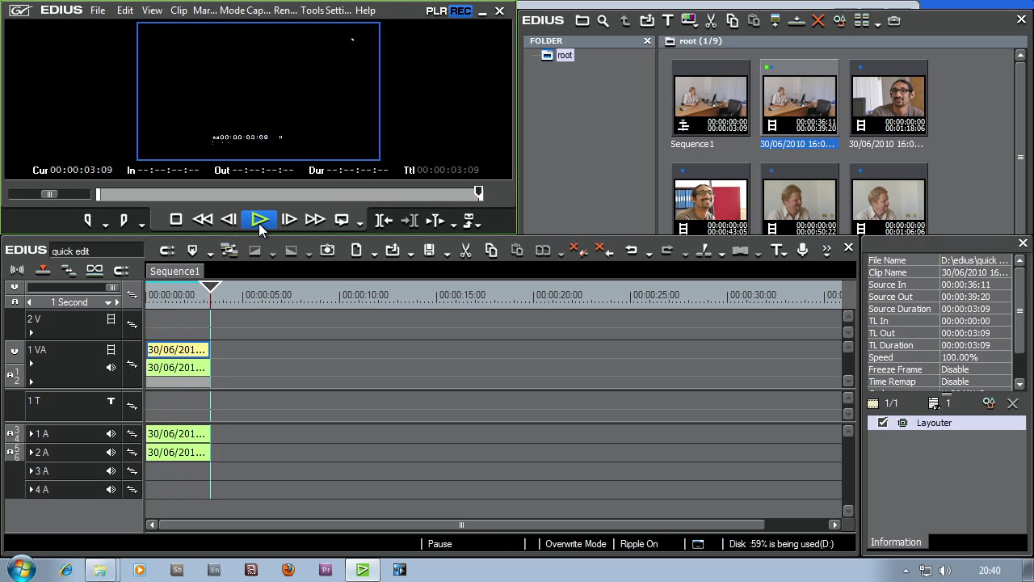
drag(210, 293, 147, 299)
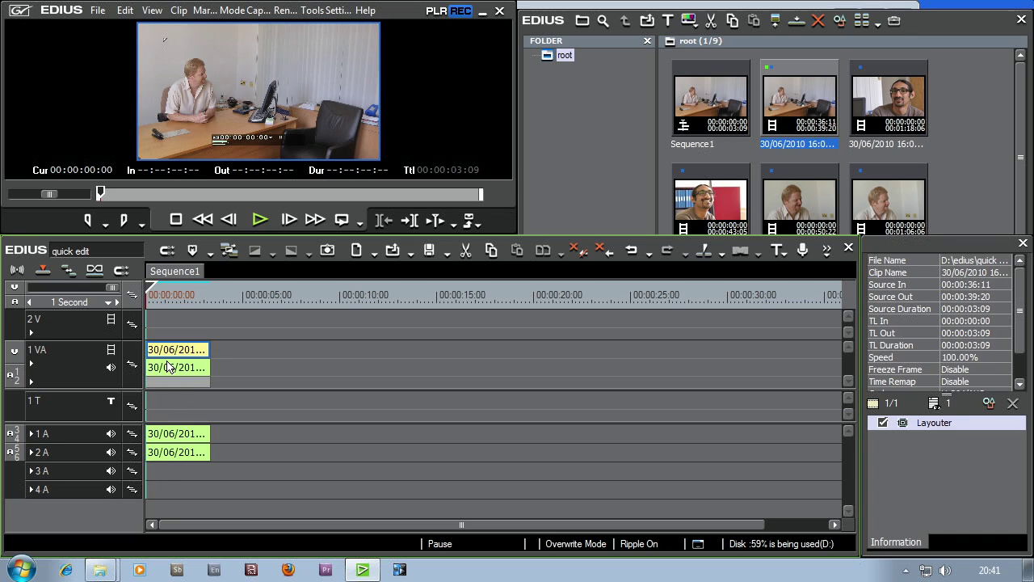
click(173, 295)
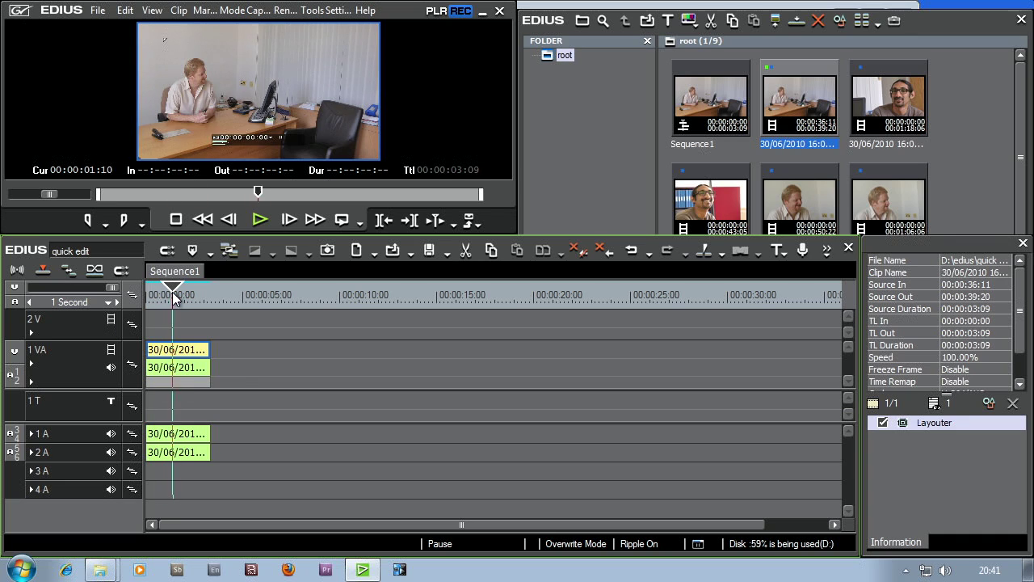
mouse_move(173, 296)
mouse_down()
mouse_move(266, 298)
mouse_move(141, 308)
mouse_move(172, 306)
mouse_up()
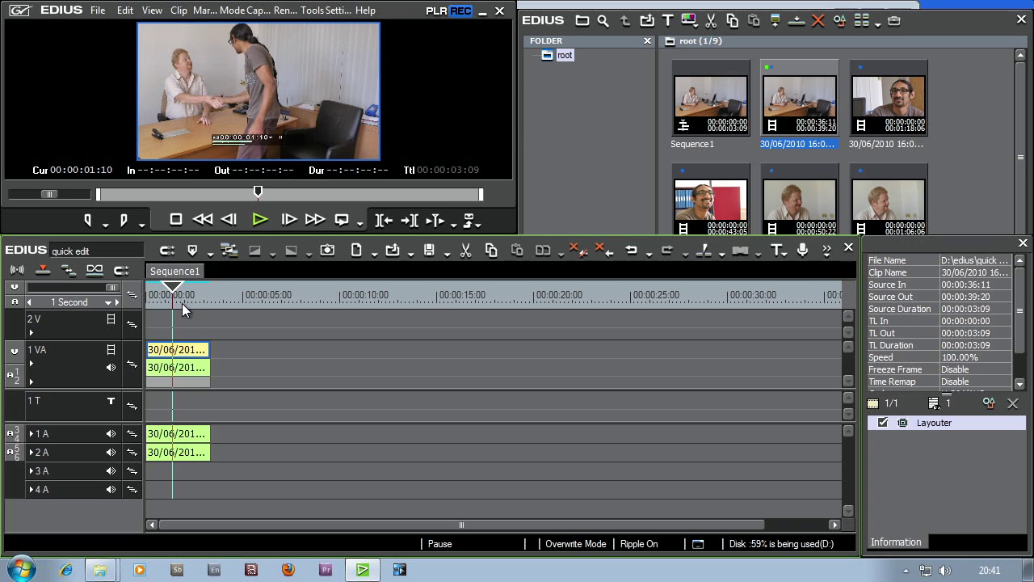
drag(182, 303, 206, 299)
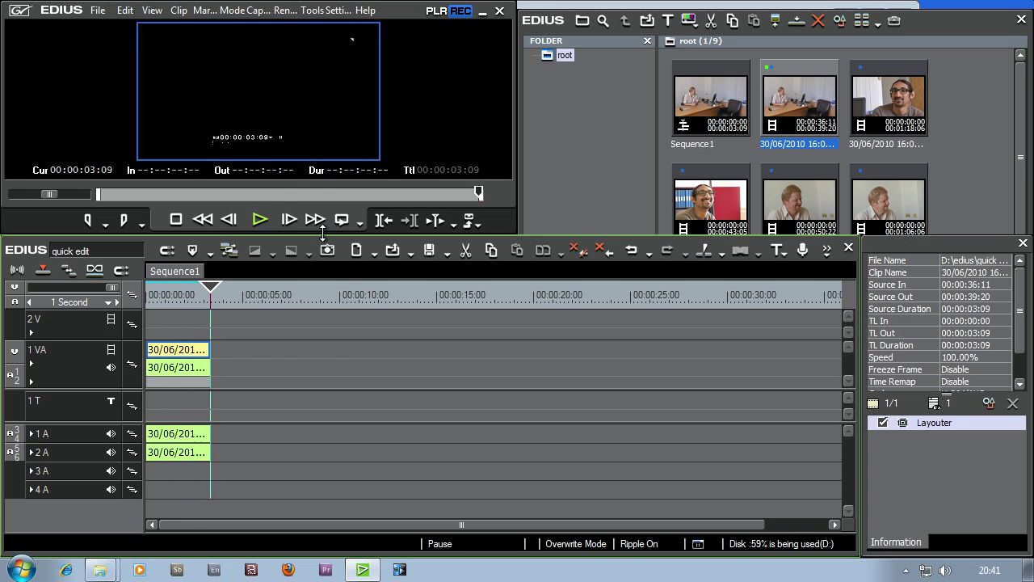
drag(323, 232, 310, 327)
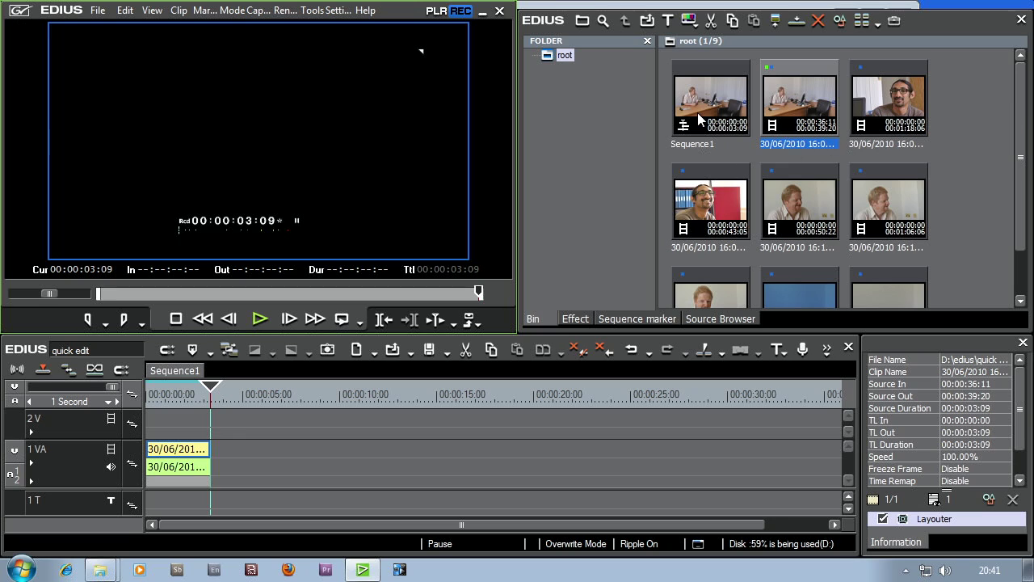
Load the glasses interviewee's close-up and mark its In point at 00:00:28:13
double_click(909, 100)
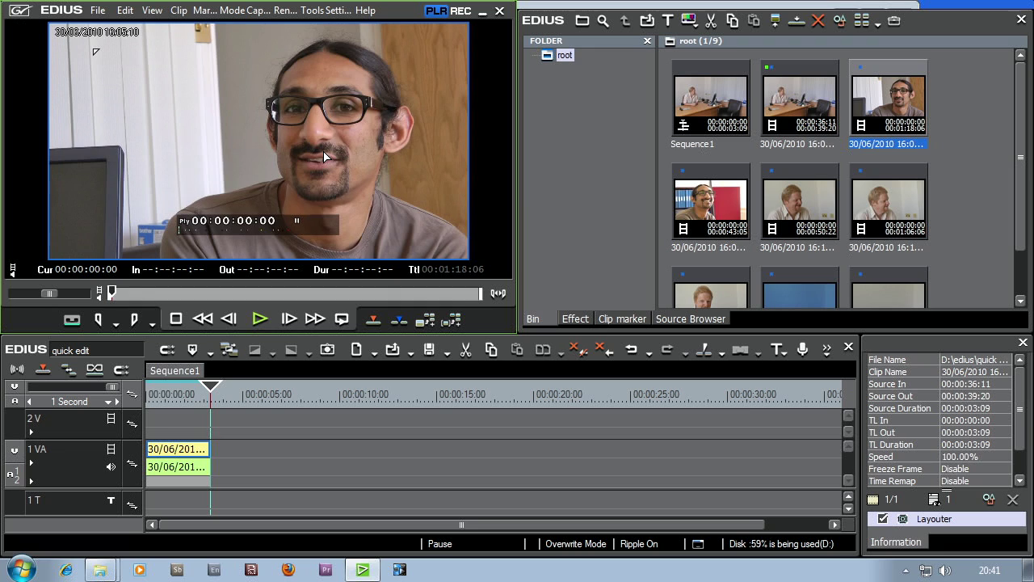
drag(115, 291, 246, 296)
click(258, 319)
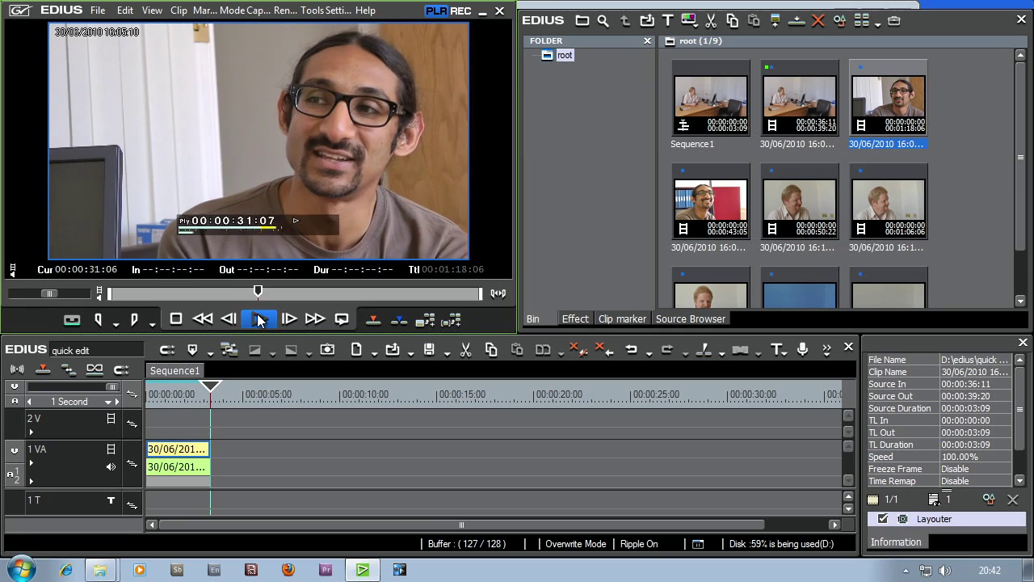
click(259, 319)
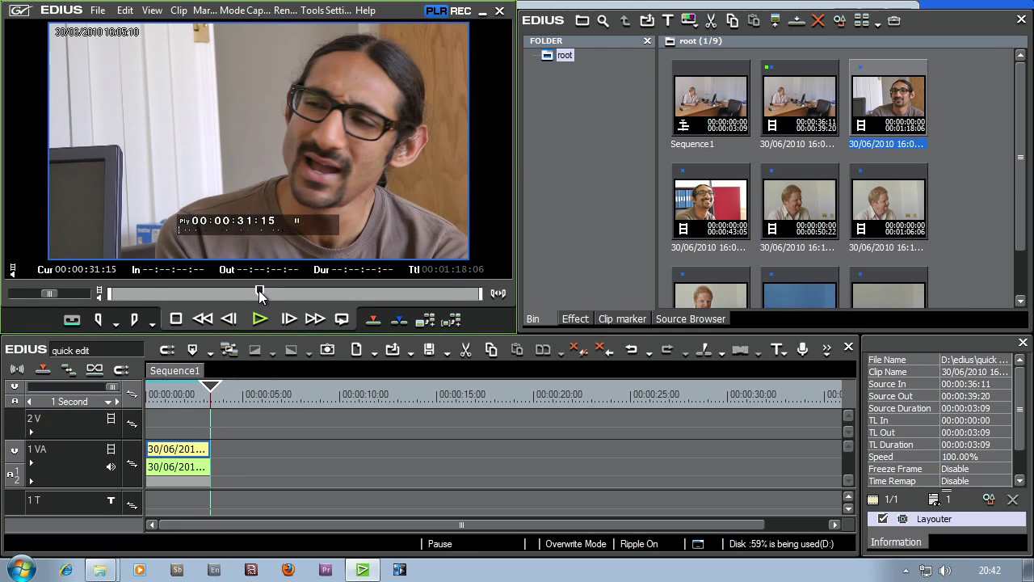
drag(260, 293, 248, 294)
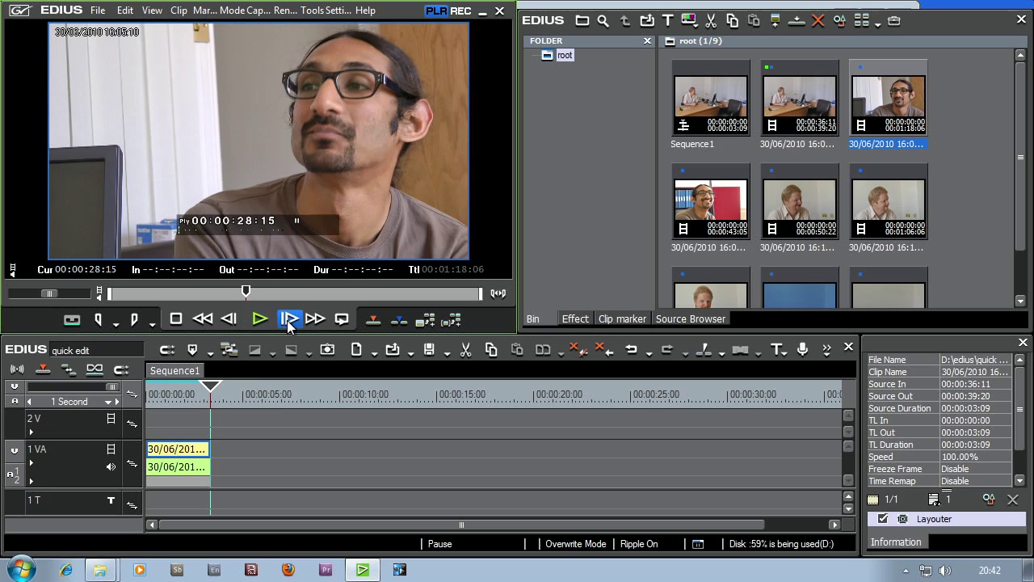
click(288, 319)
click(229, 318)
click(229, 318)
click(229, 318)
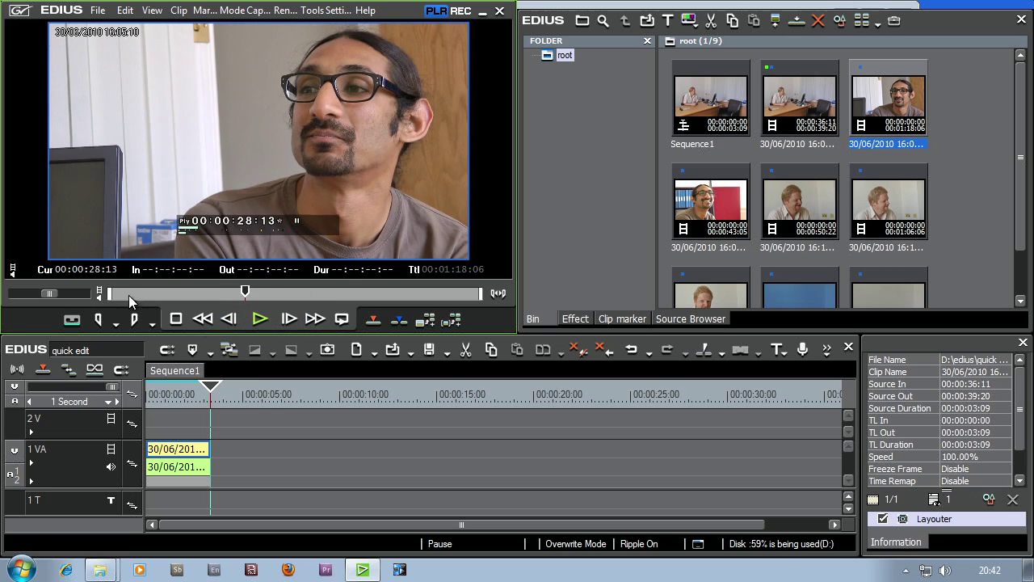
click(96, 323)
Mark Out at 00:00:32:23 and place the reply after the wide shot on 1 VA
click(259, 320)
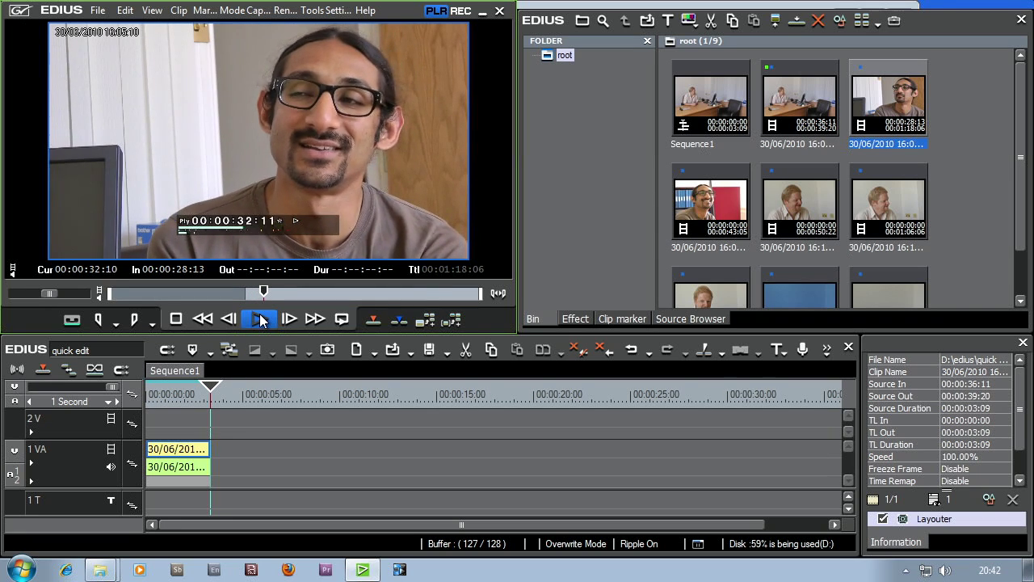
click(259, 320)
click(130, 321)
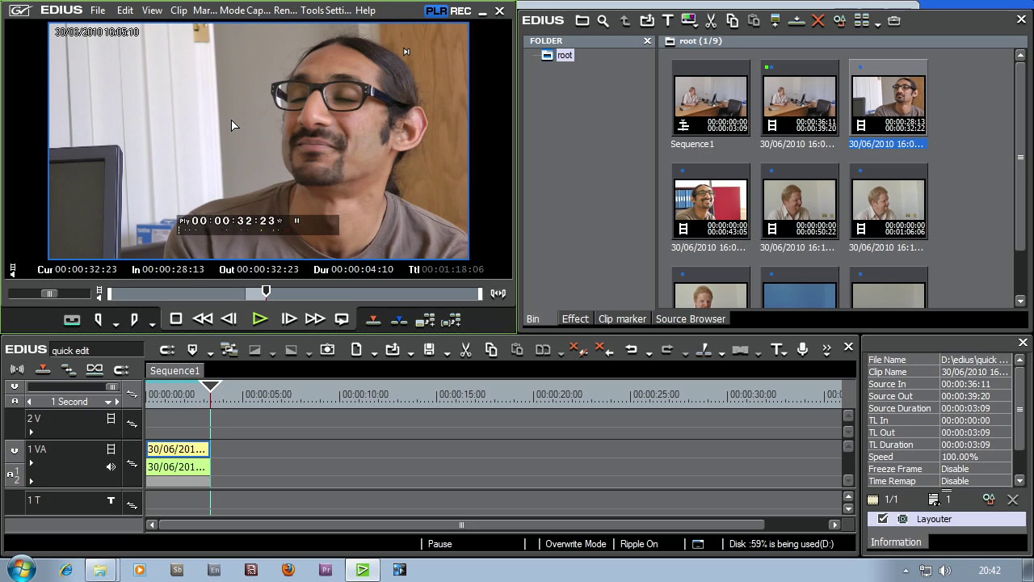
drag(330, 404, 218, 467)
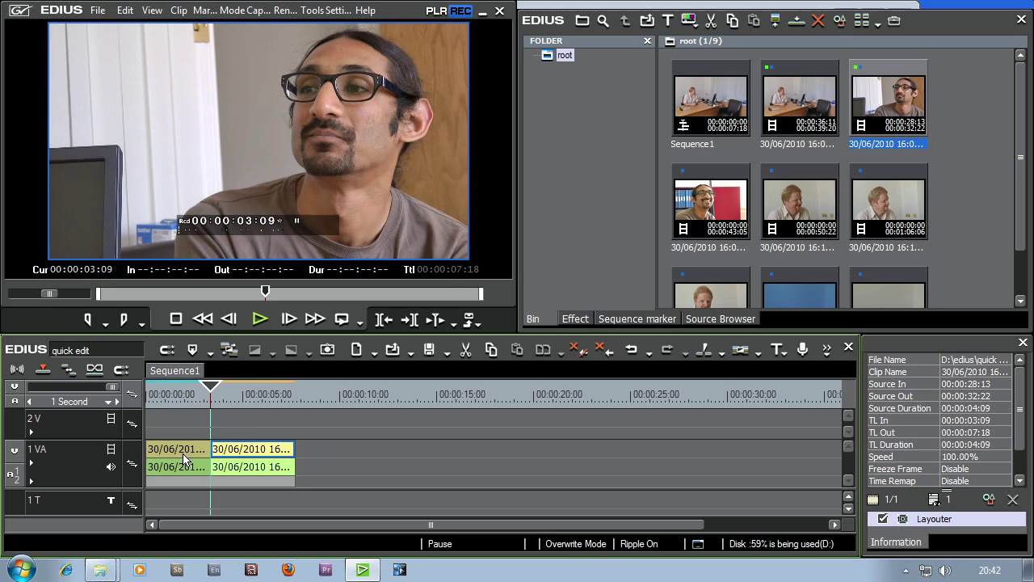
Review the join between the two clips, then park the timeline cursor at 00:00:04:16
click(192, 394)
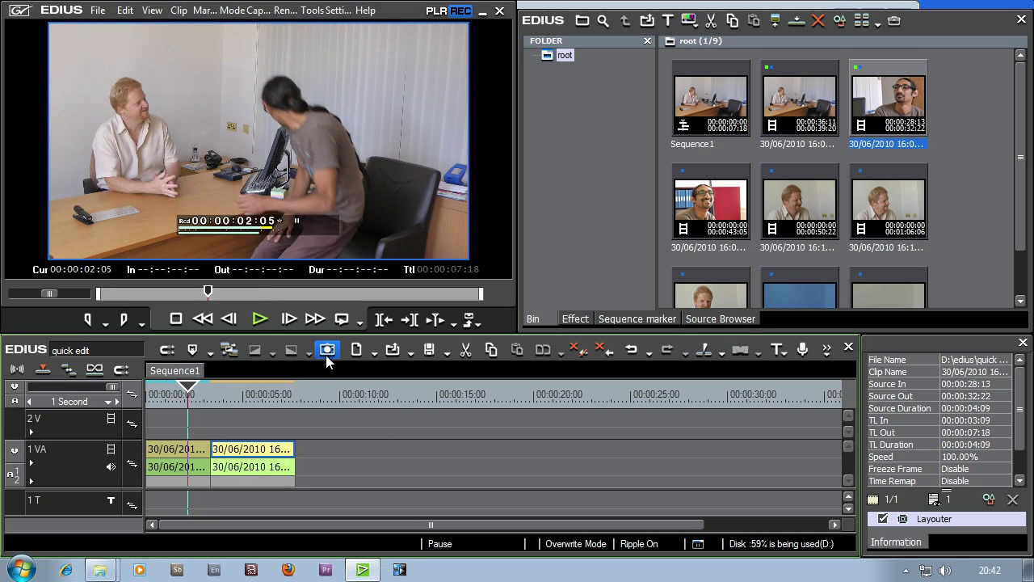
click(269, 324)
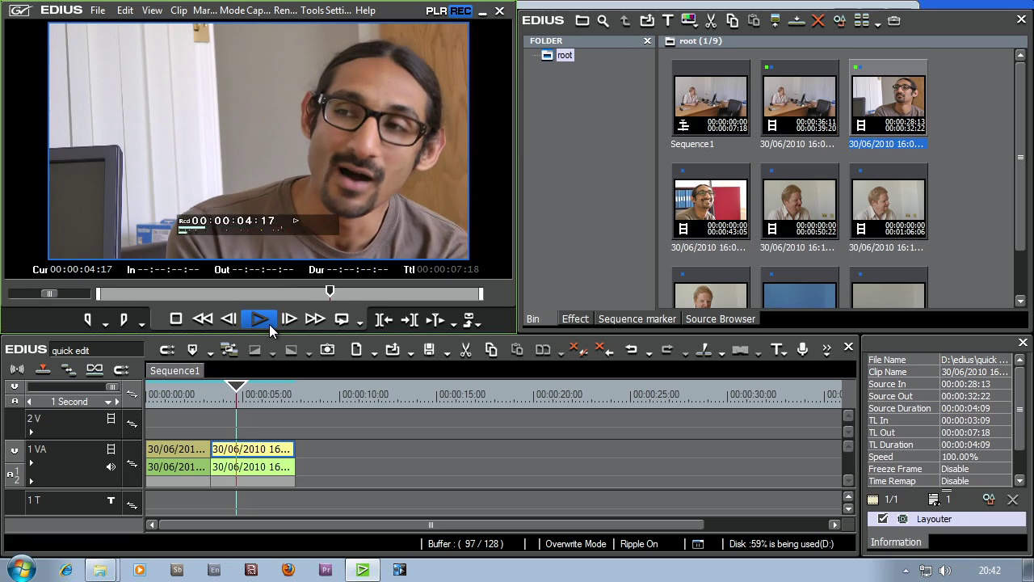
click(260, 319)
drag(194, 395, 203, 397)
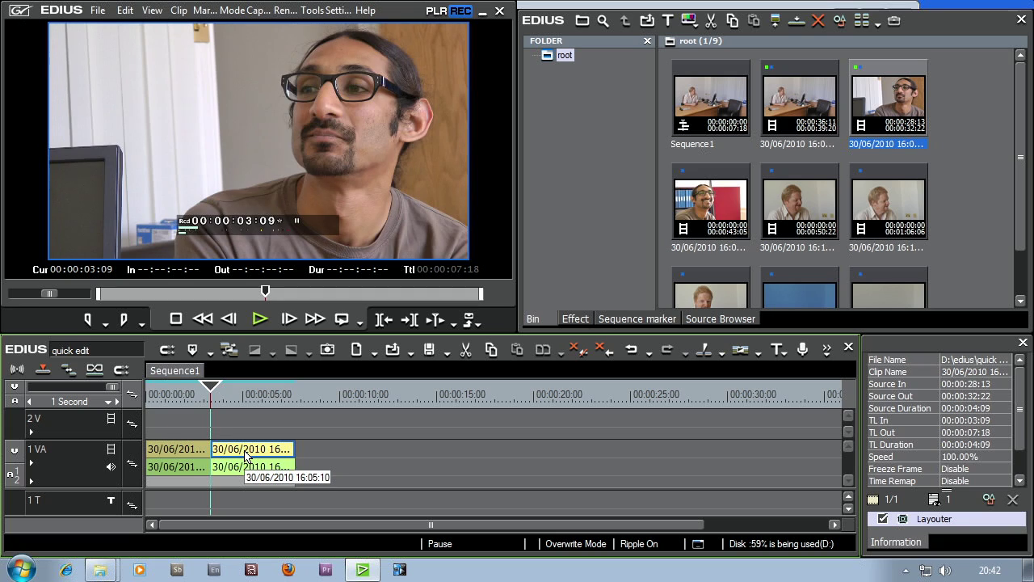
click(236, 397)
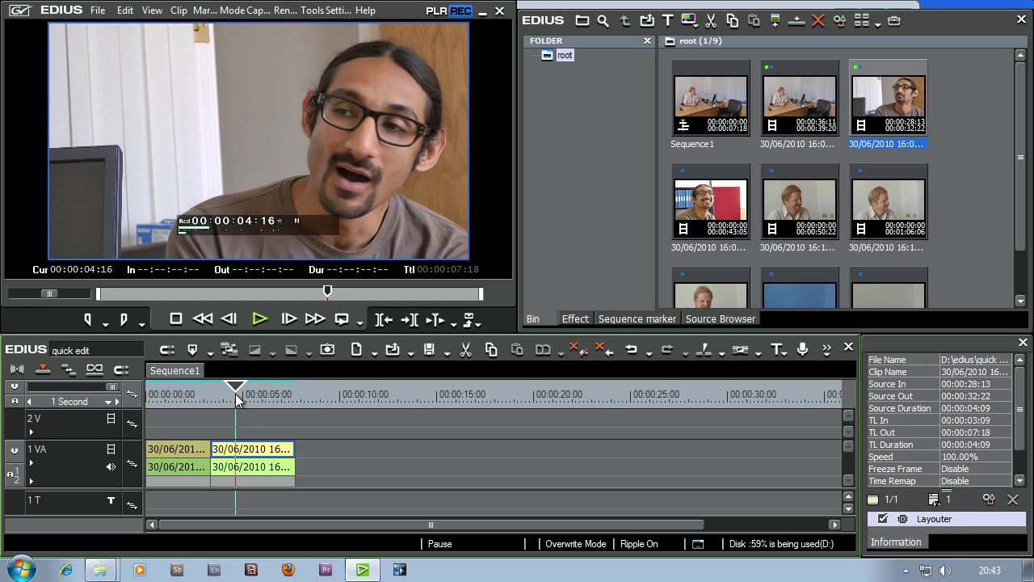
Mark the red-haired interviewee's answer 00:00:05:22–00:00:14:07 and append it third on 1 VA
double_click(702, 286)
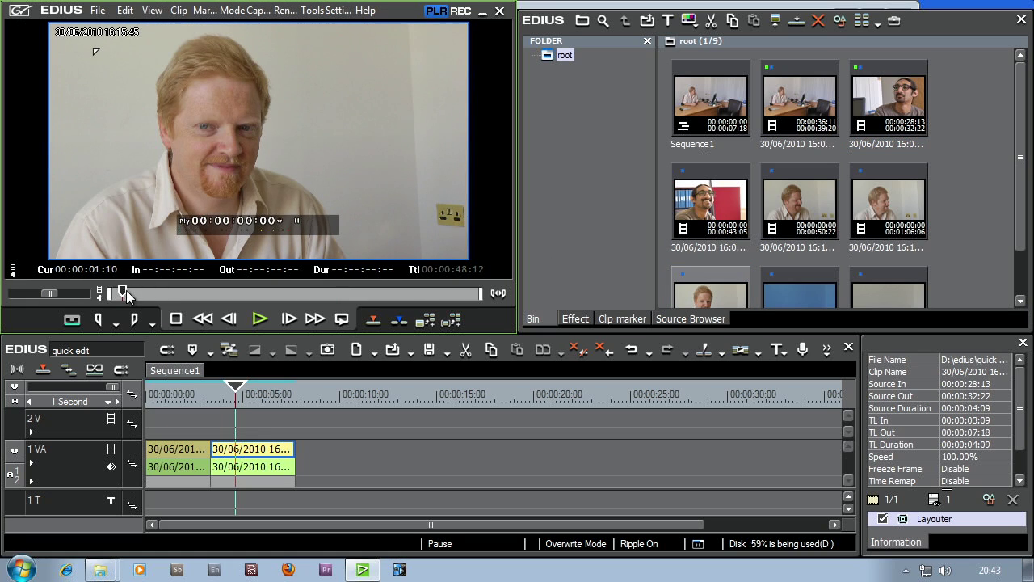
drag(111, 294, 156, 293)
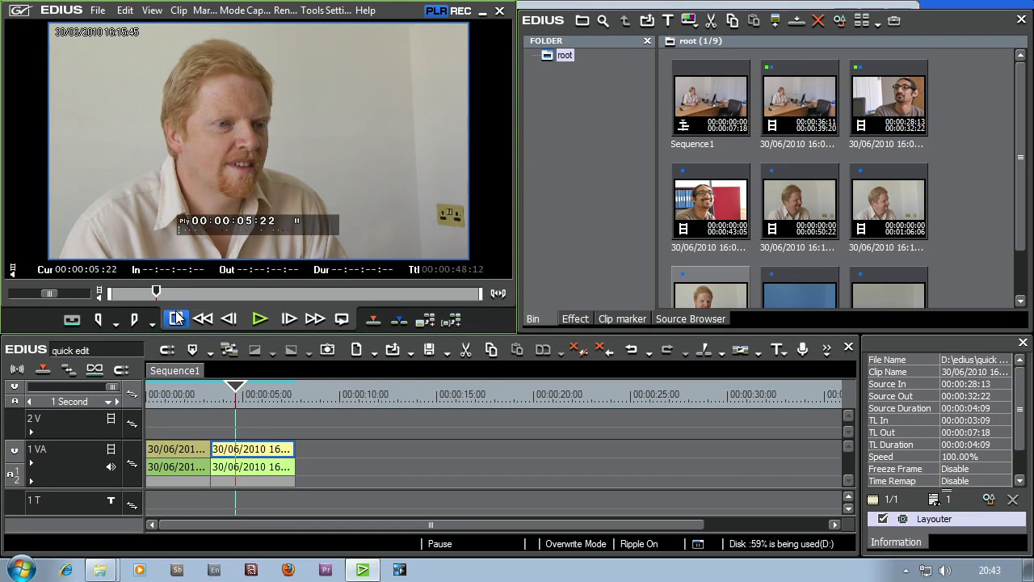
click(135, 320)
click(265, 323)
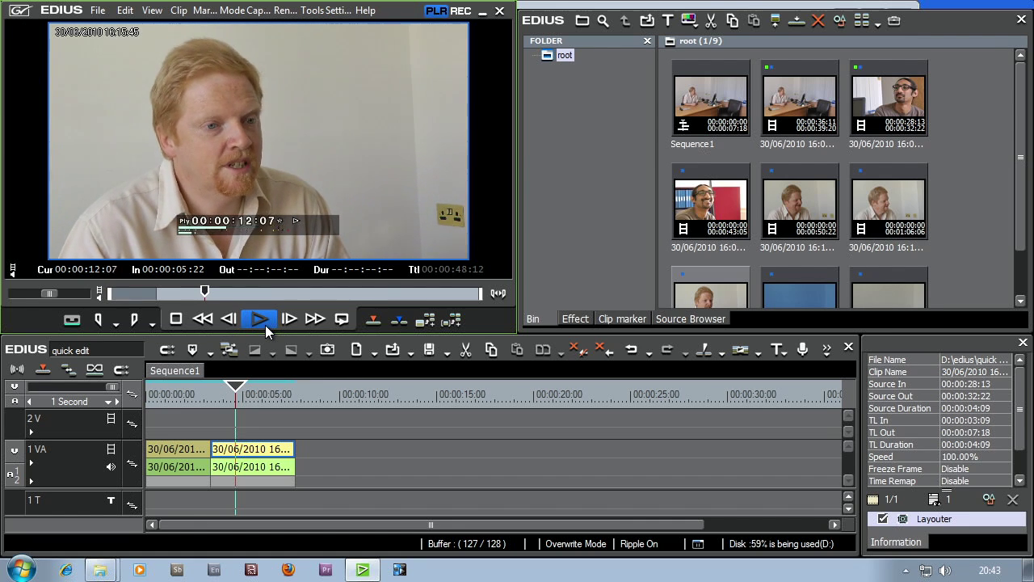
click(265, 325)
click(134, 319)
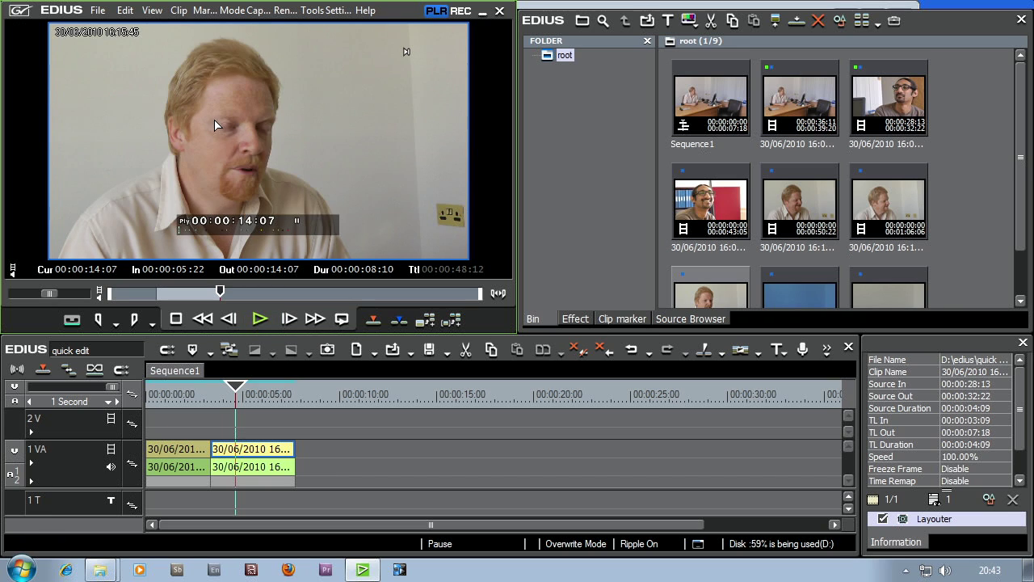
drag(215, 122, 299, 481)
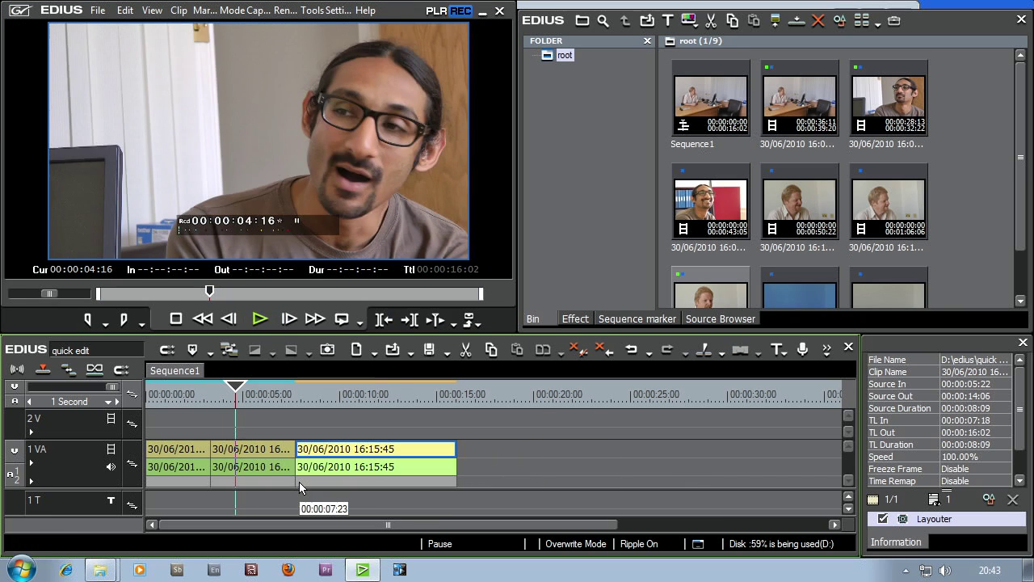
drag(307, 399, 249, 398)
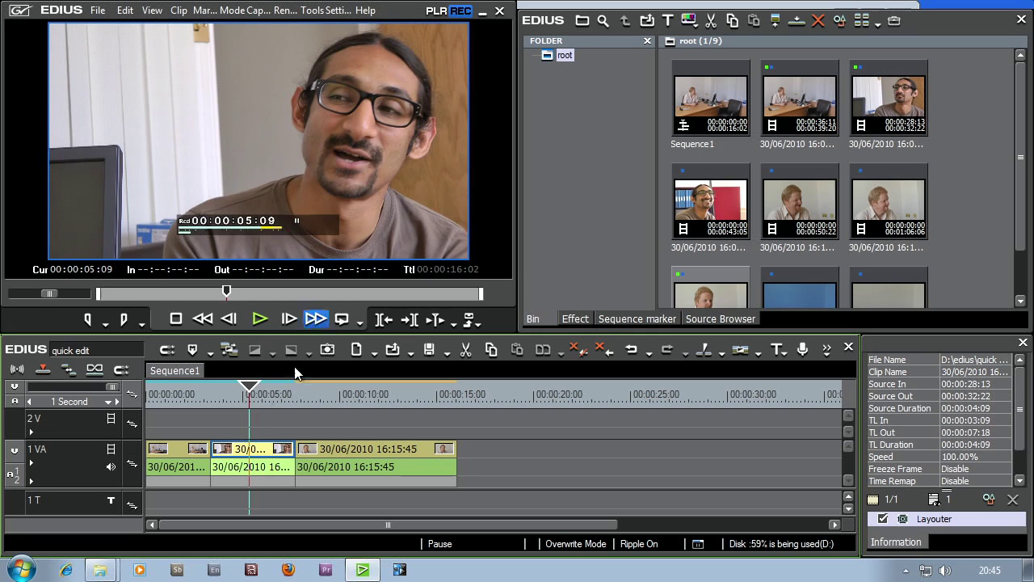
Load the glasses interviewee's clip and mark In 00:00:47:01 and Out 00:00:51:11
double_click(865, 90)
click(284, 295)
drag(283, 296, 333, 296)
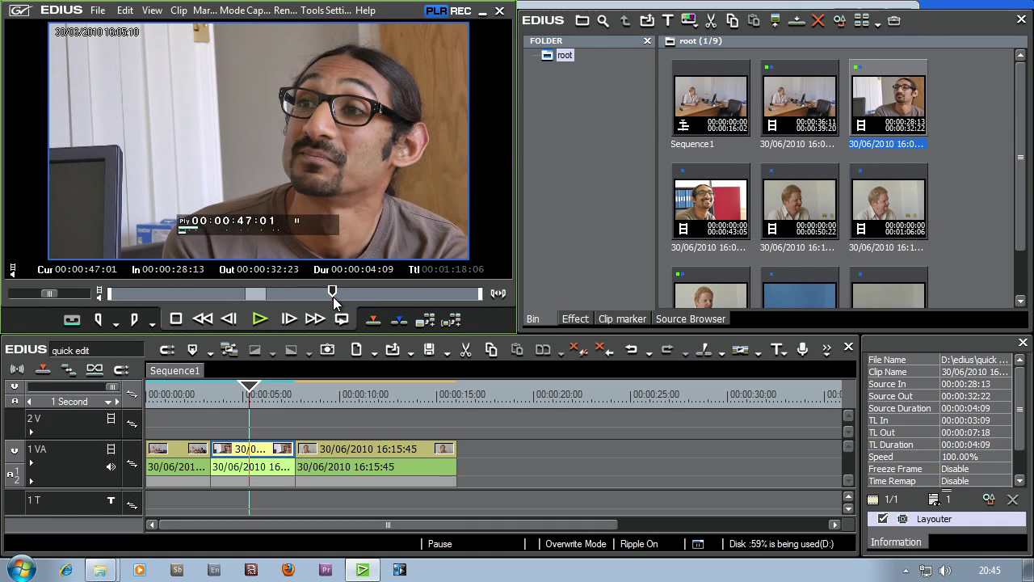
key(i)
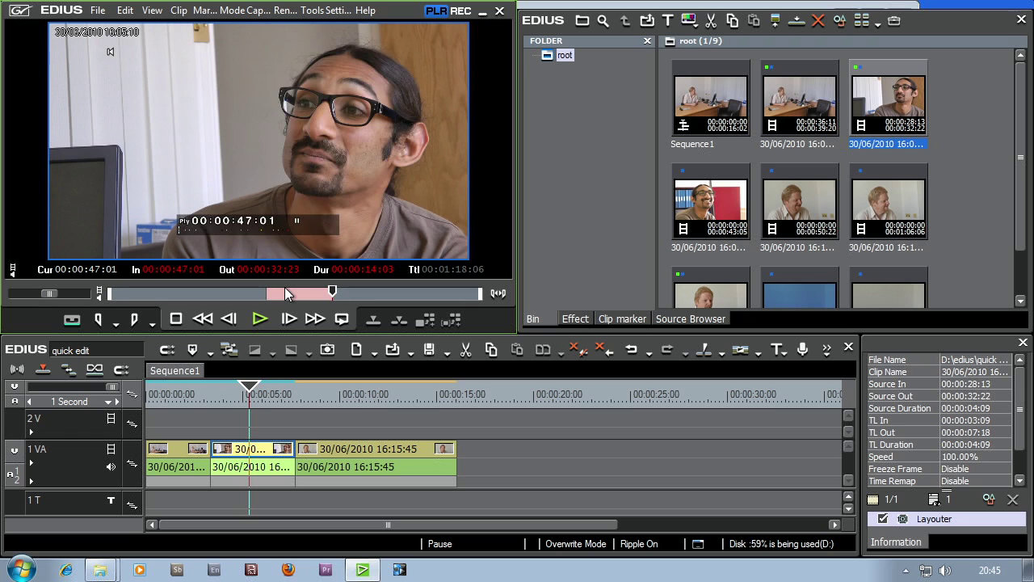
key(space)
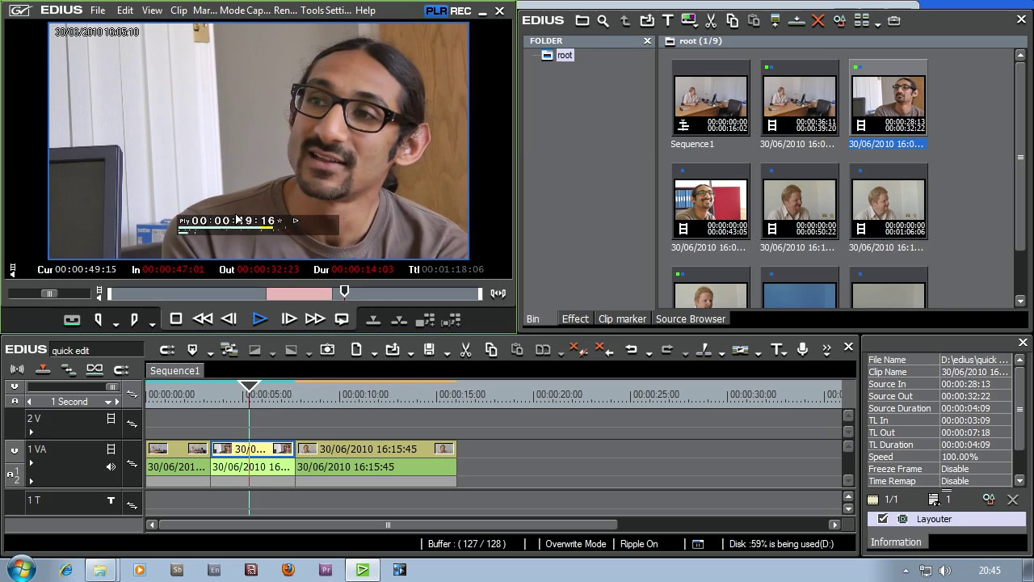
key(space)
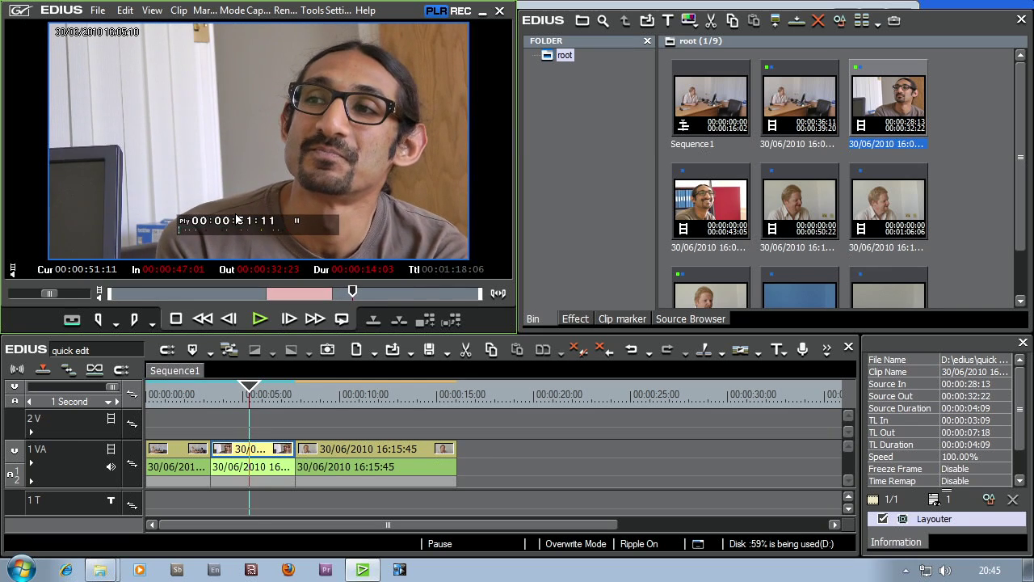
click(129, 318)
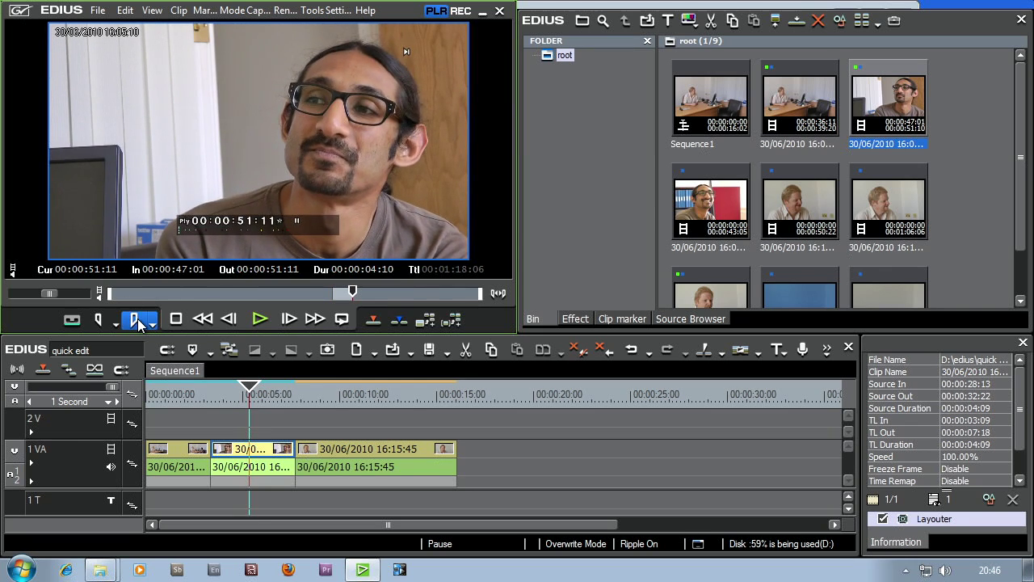
Append the 00:00:47:01–00:00:51:11 reply fourth on 1 VA, then return the viewer to Player mode
drag(523, 497, 493, 464)
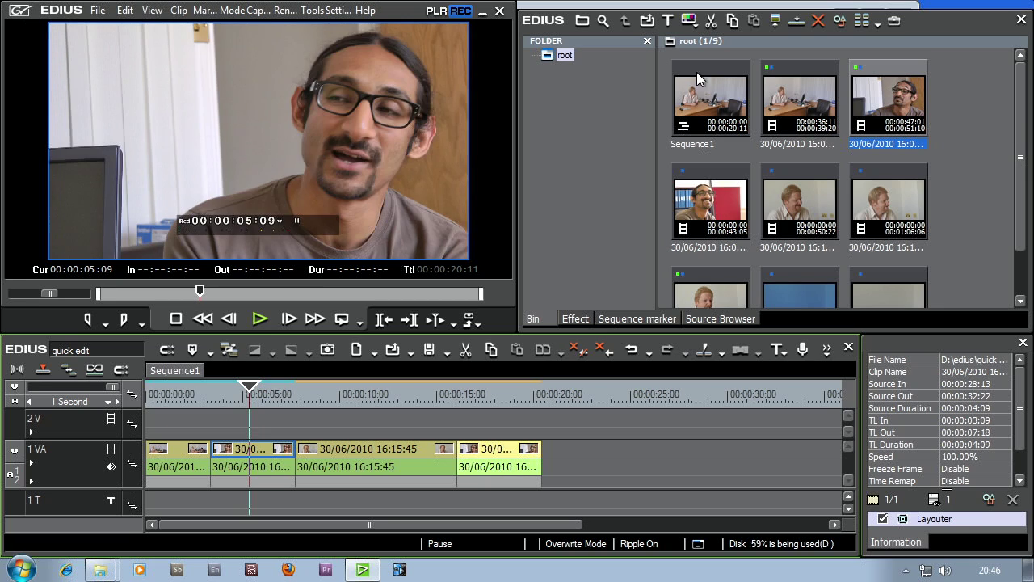
click(436, 13)
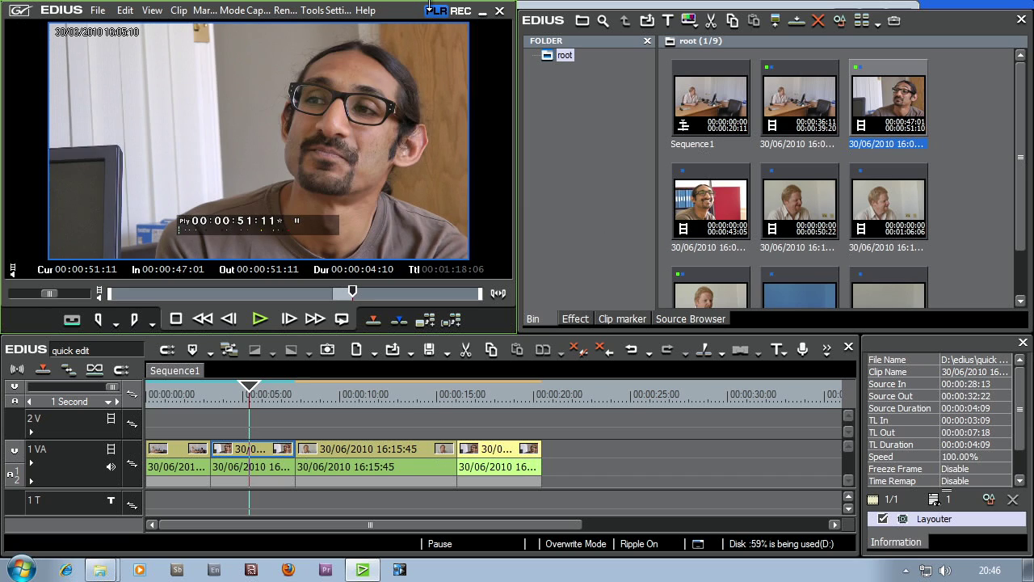
click(153, 11)
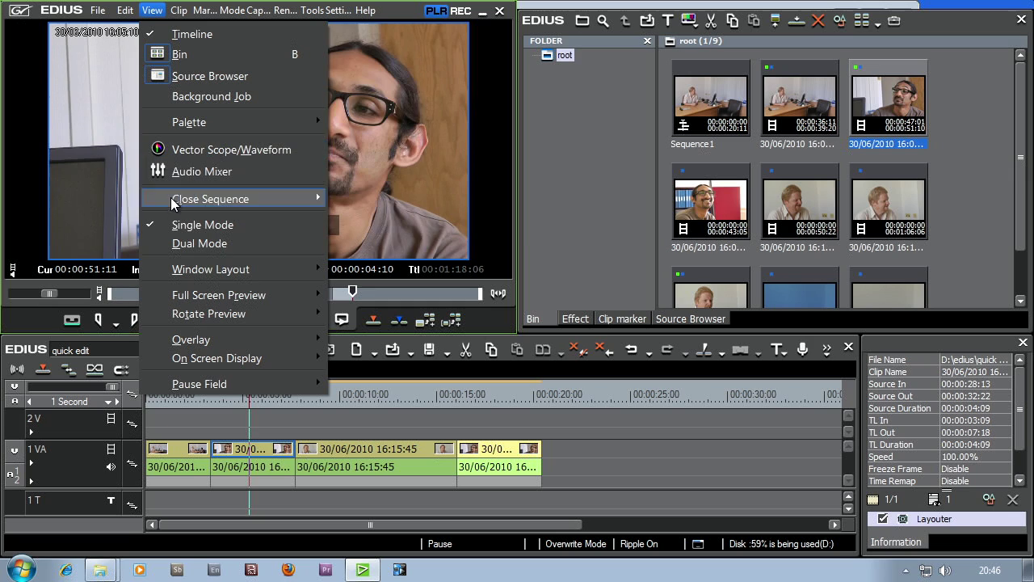
click(184, 242)
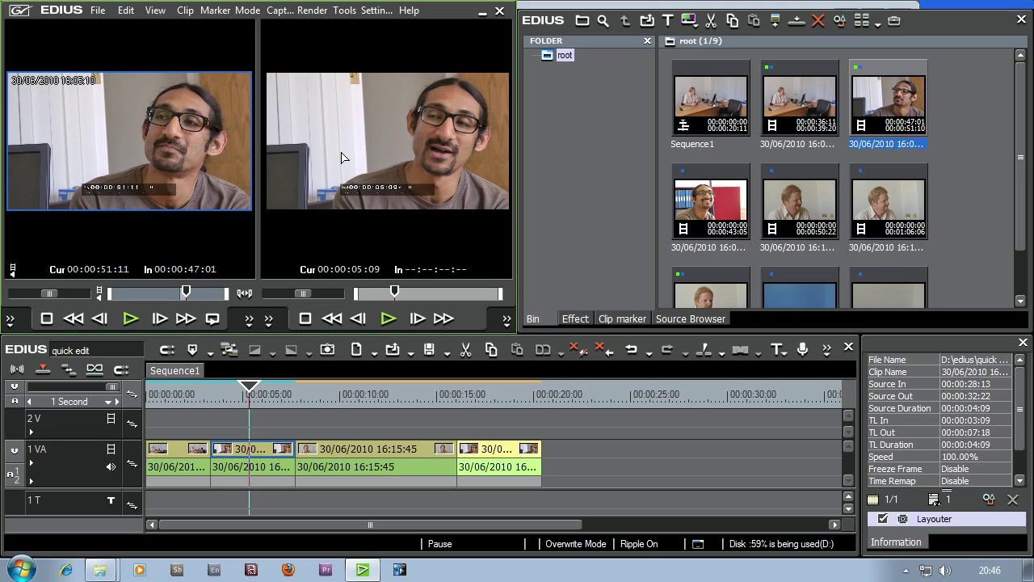
click(153, 16)
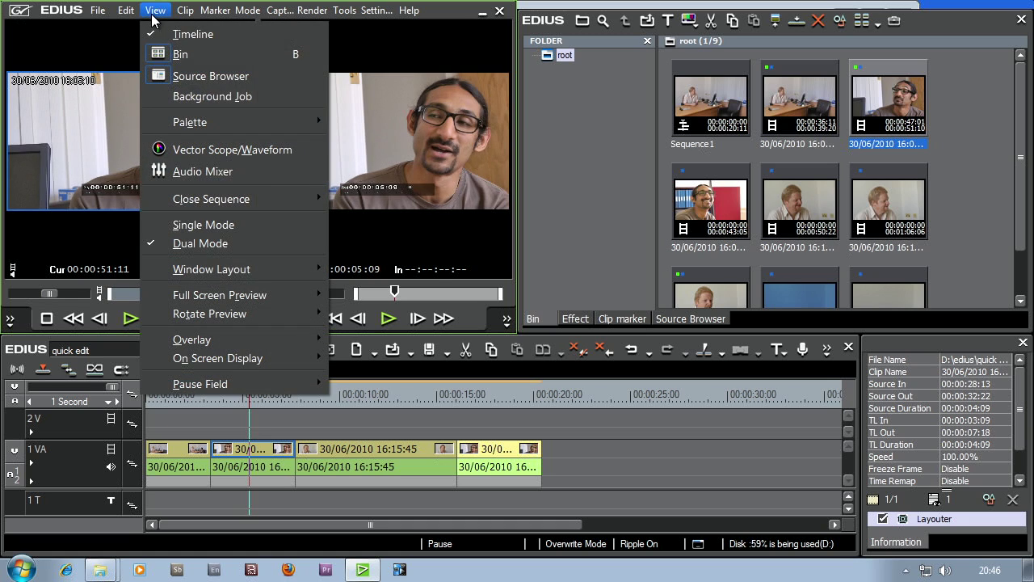
click(182, 227)
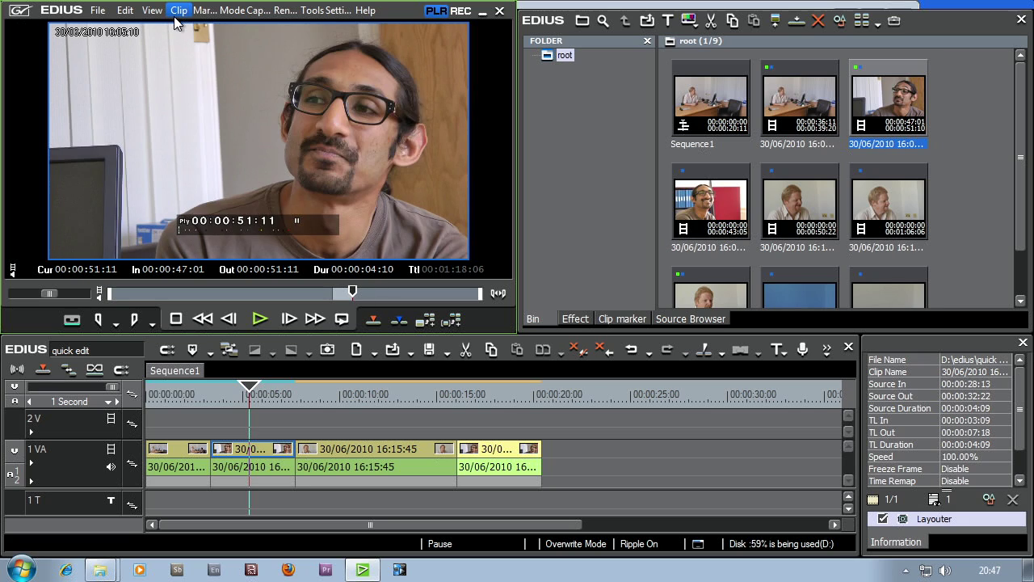
Find the next glasses reply and mark its In point at 00:00:56:05
click(258, 319)
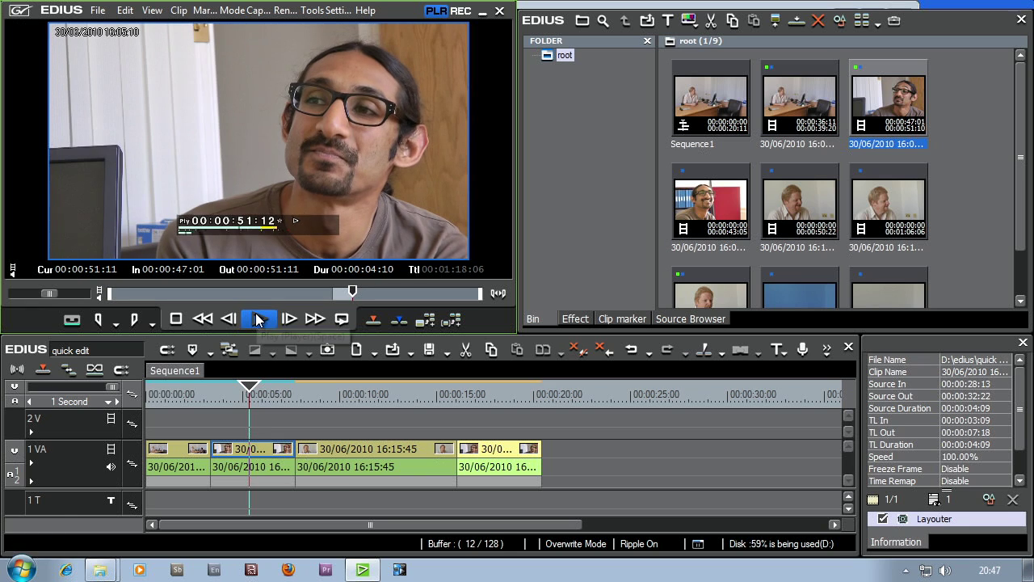
click(175, 321)
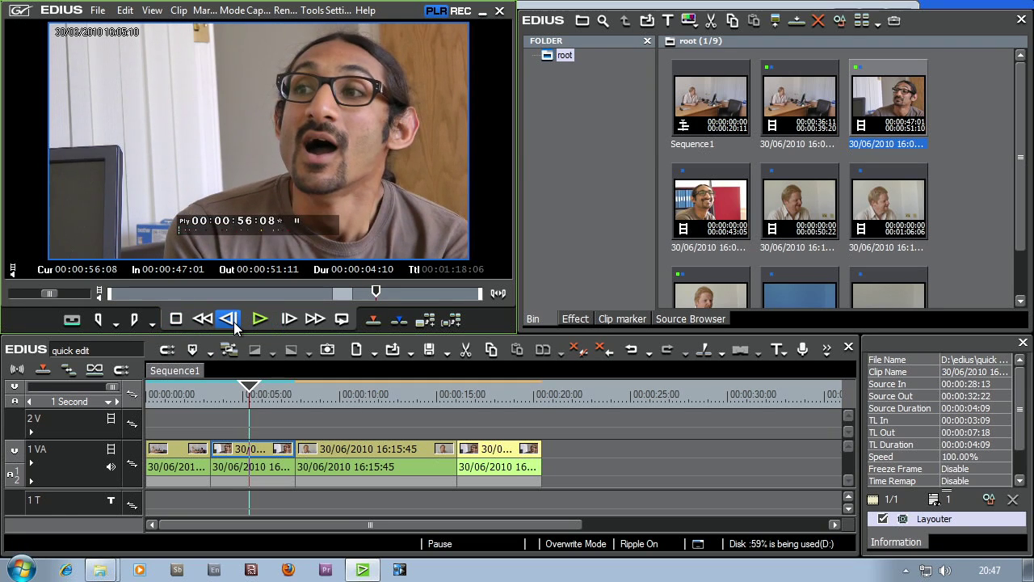
click(233, 322)
click(233, 321)
click(234, 322)
click(99, 321)
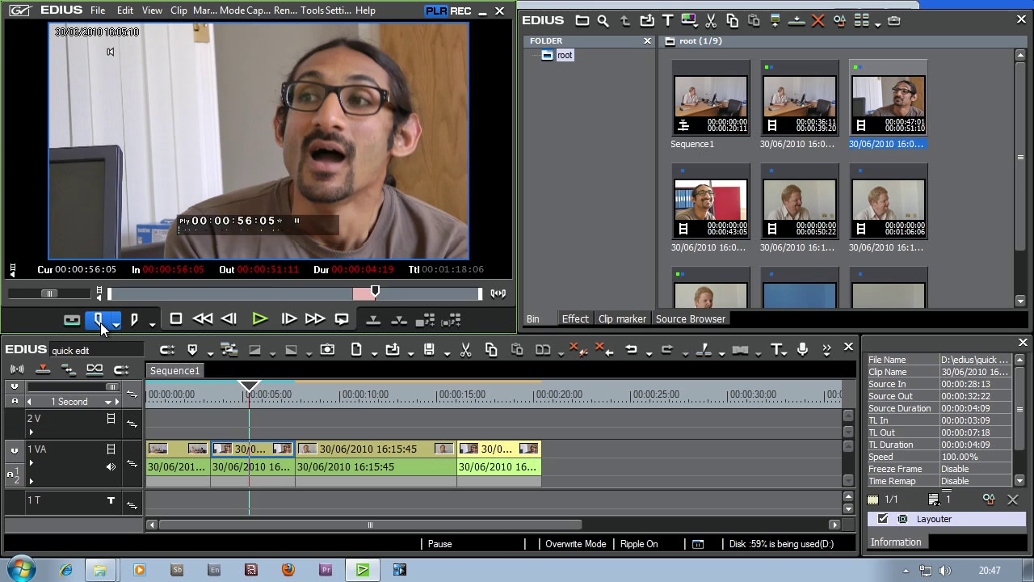
Mark the Out point near 00:01:00:20, check the ending frame by frame, and append it to 1 VA
click(261, 320)
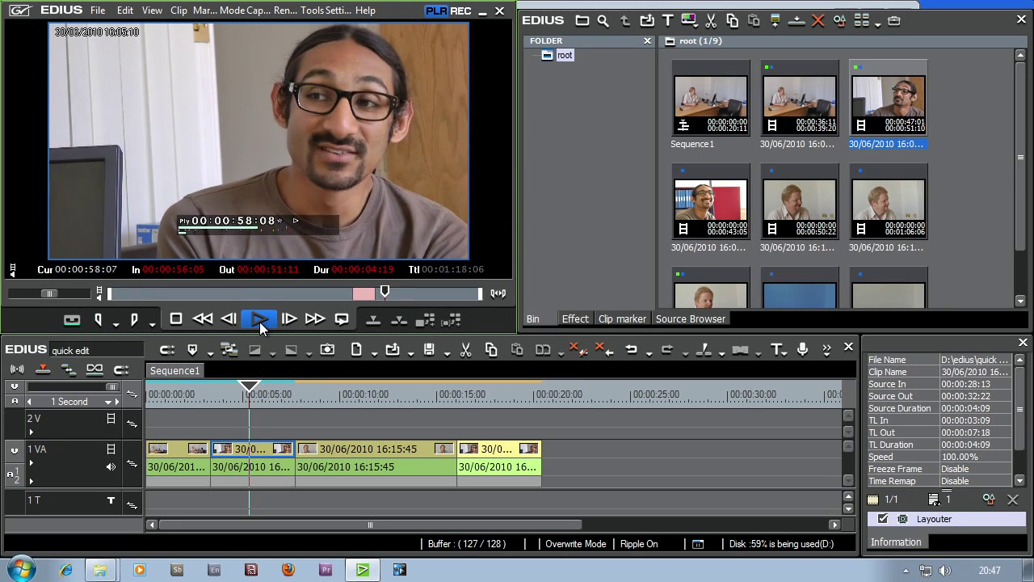
click(183, 322)
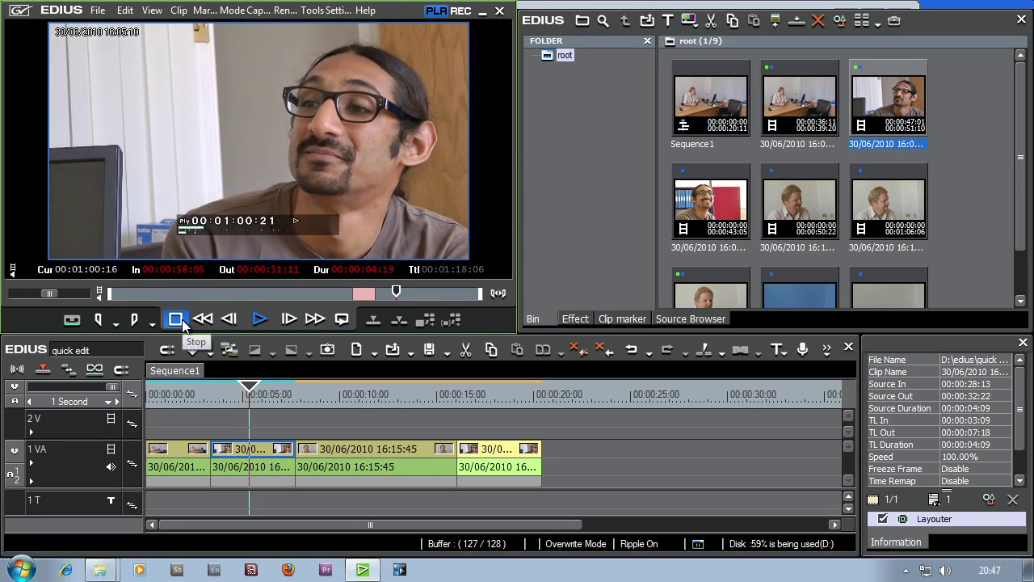
click(134, 320)
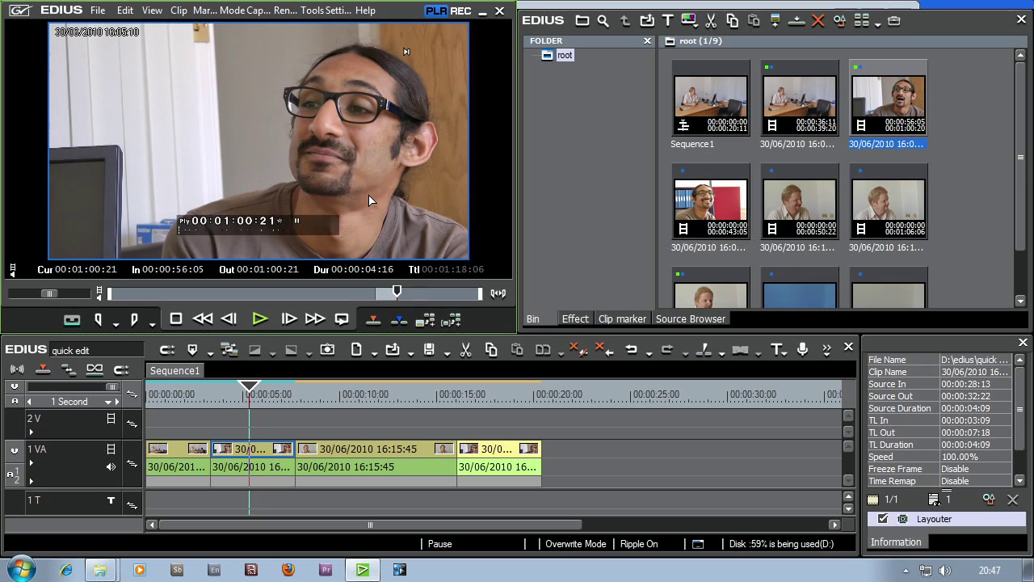
click(228, 319)
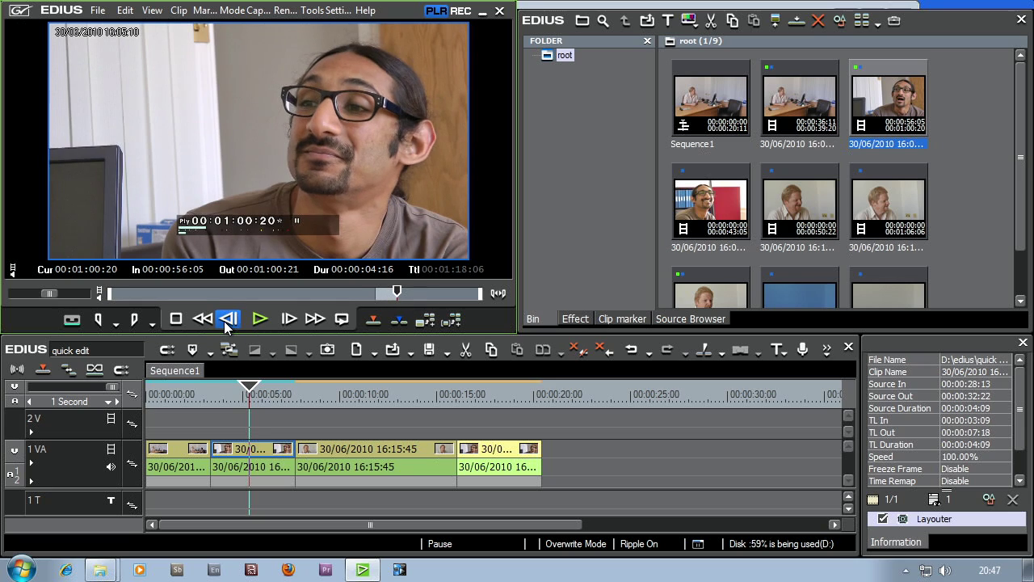
click(228, 319)
click(227, 319)
click(228, 319)
click(228, 319)
click(228, 319)
click(228, 319)
click(228, 320)
click(228, 319)
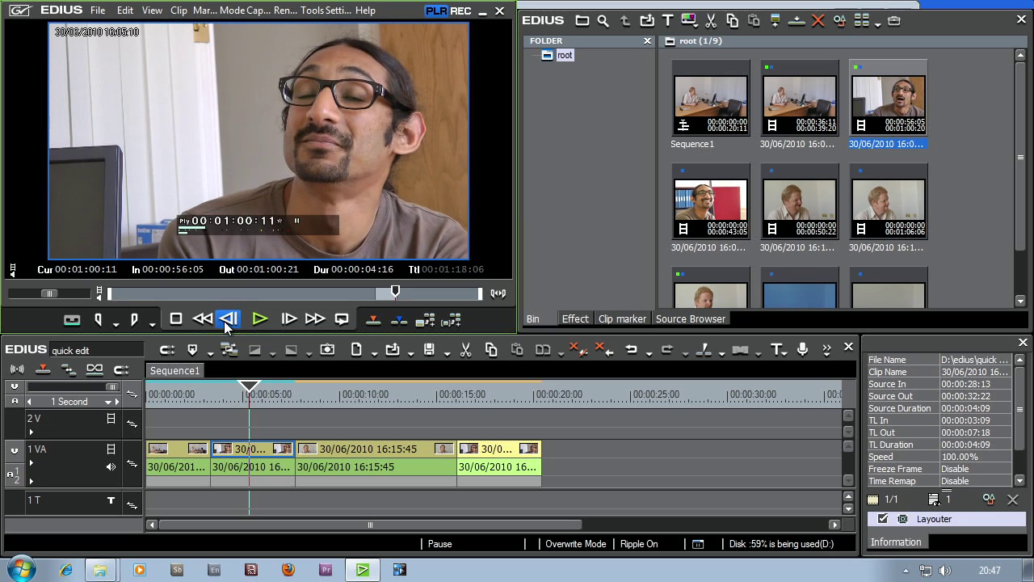
click(228, 319)
click(227, 319)
click(228, 319)
click(228, 319)
click(228, 319)
click(288, 319)
click(289, 319)
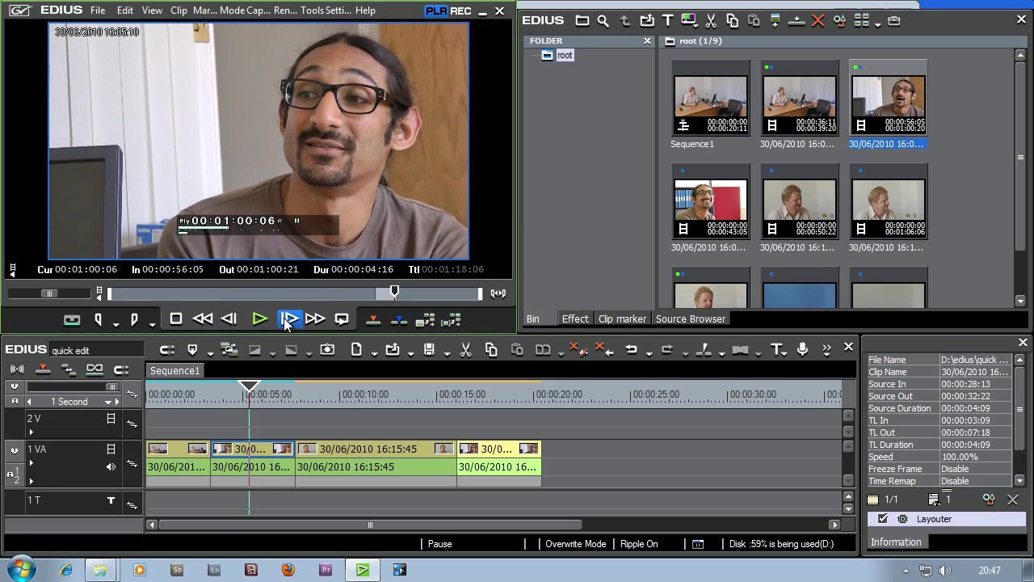
click(288, 319)
click(288, 320)
click(288, 319)
click(289, 320)
click(288, 319)
click(288, 319)
click(288, 319)
click(288, 319)
click(288, 319)
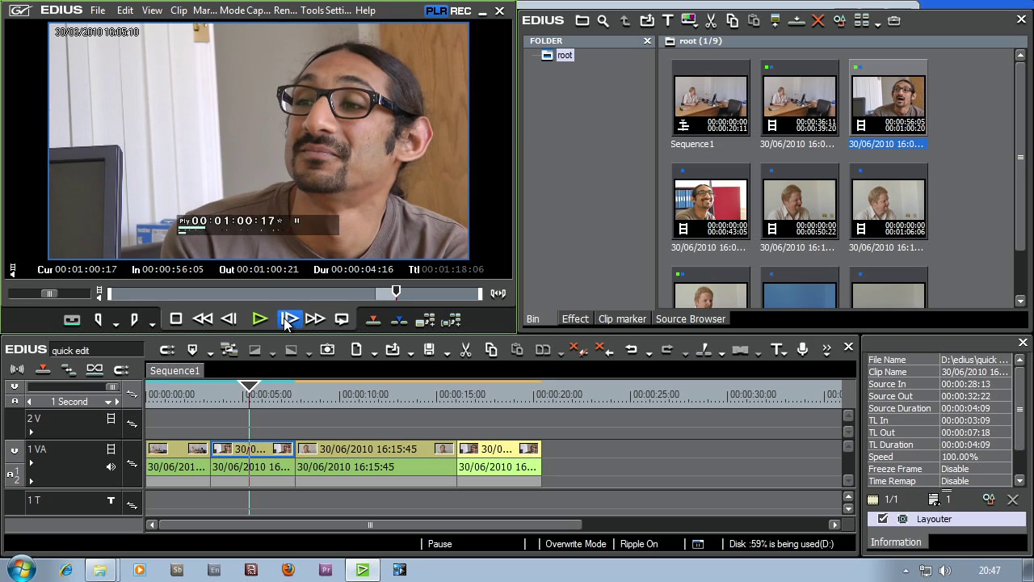
click(288, 319)
click(288, 319)
click(288, 320)
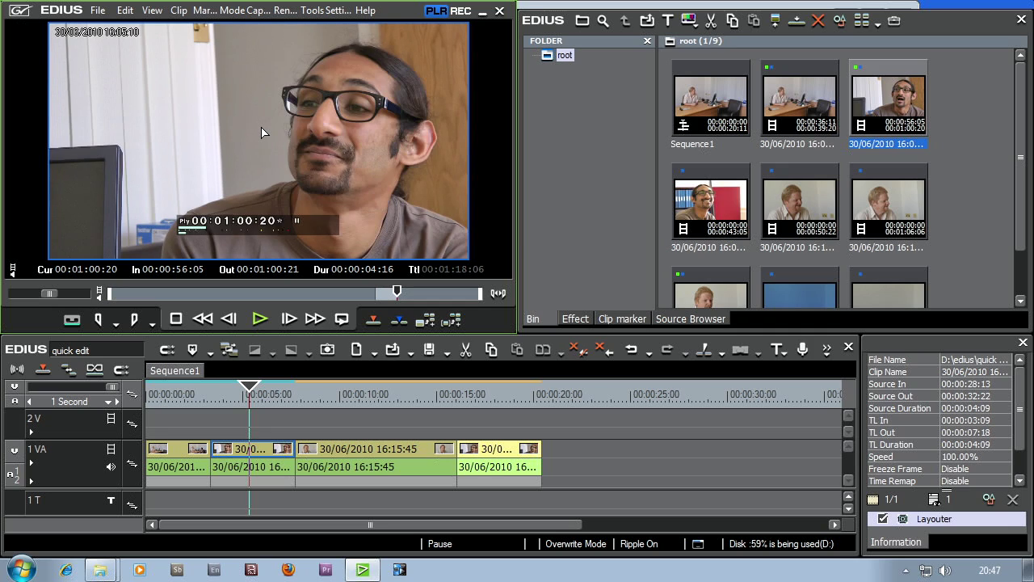
drag(552, 464, 548, 464)
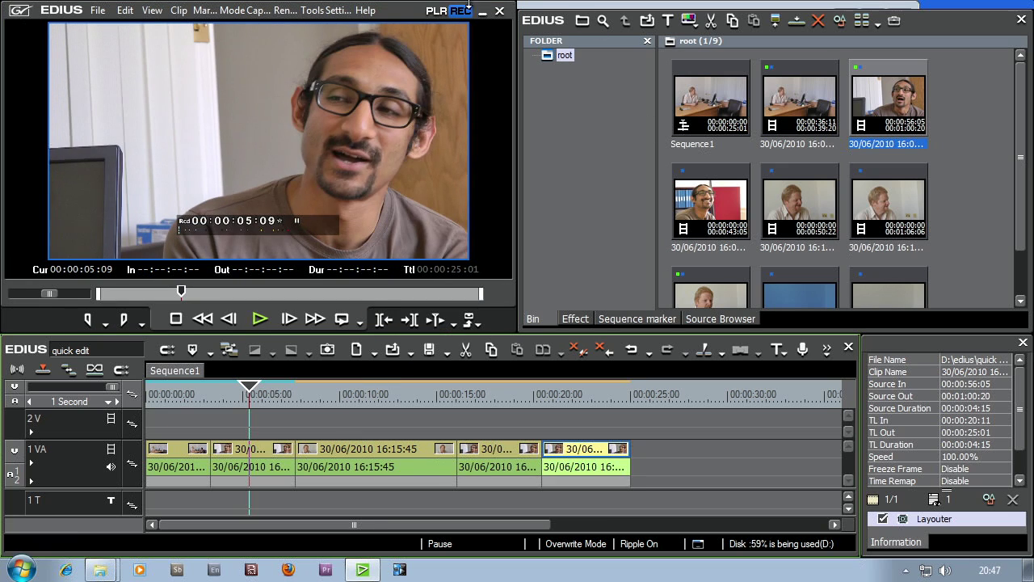
Mark the glasses reply 00:01:11:02–00:01:12:21 and append it as the sixth clip on 1 VA
click(437, 11)
click(261, 318)
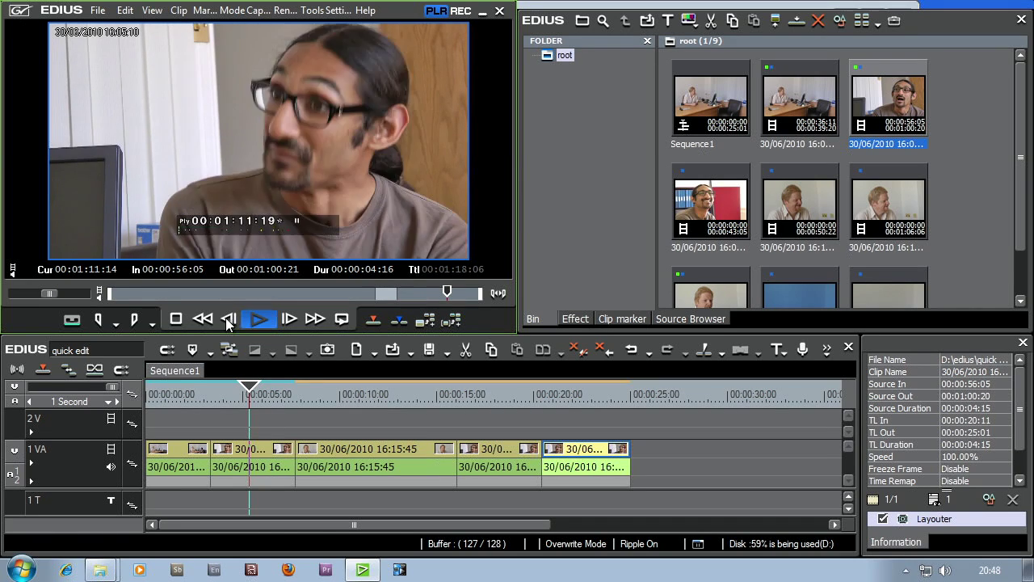
click(228, 319)
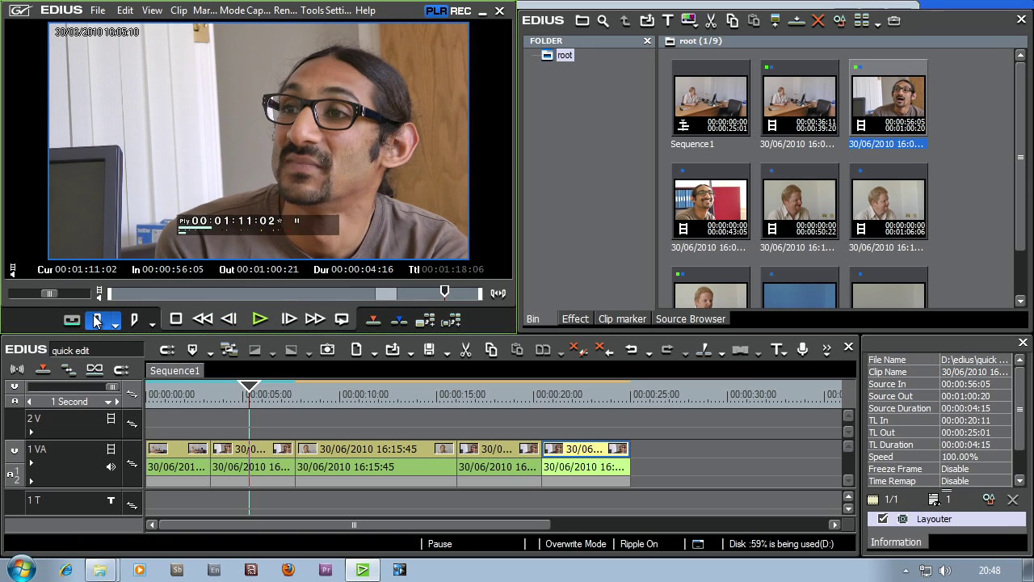
click(96, 320)
click(260, 323)
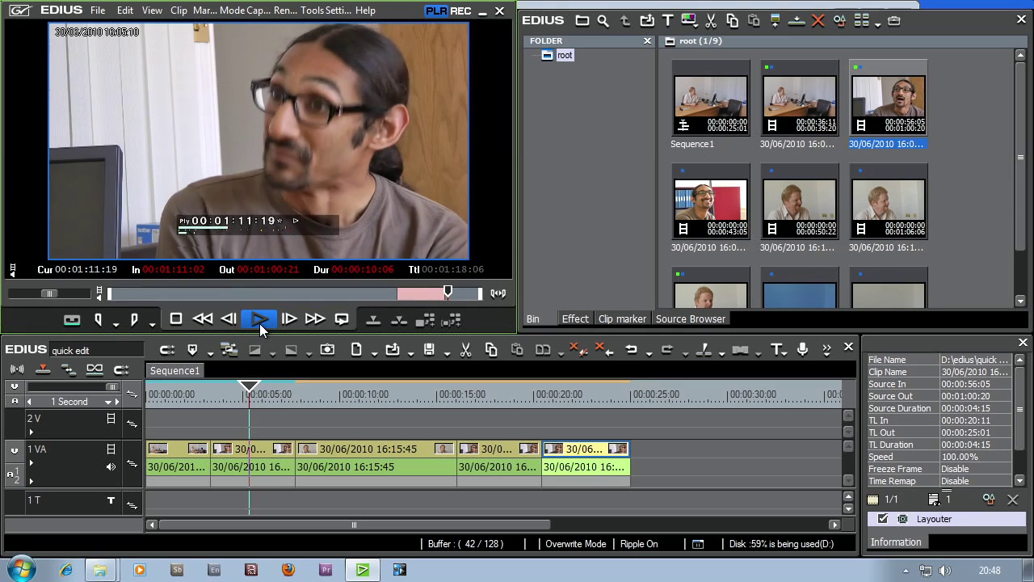
click(175, 320)
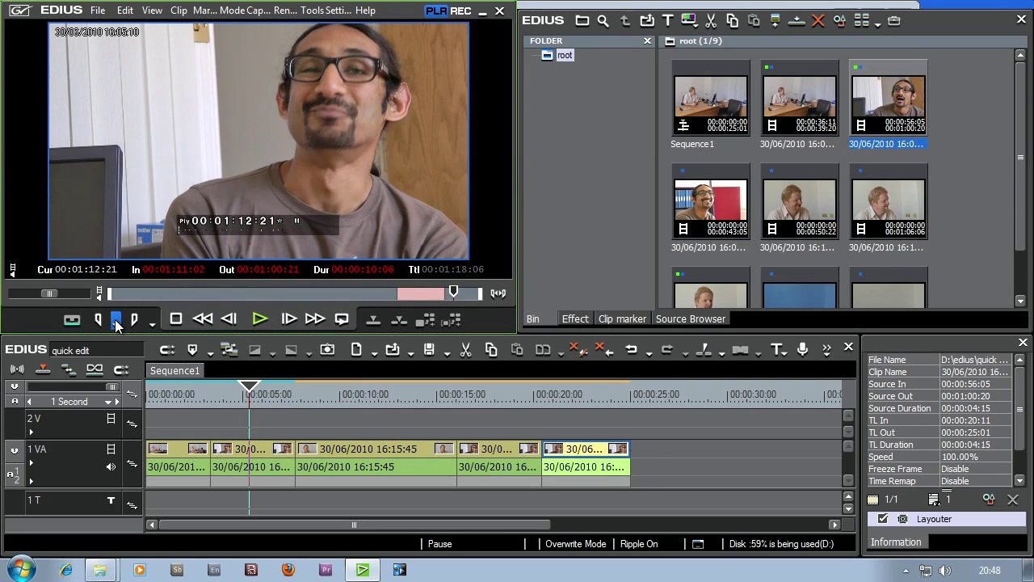
click(138, 320)
drag(379, 105, 635, 468)
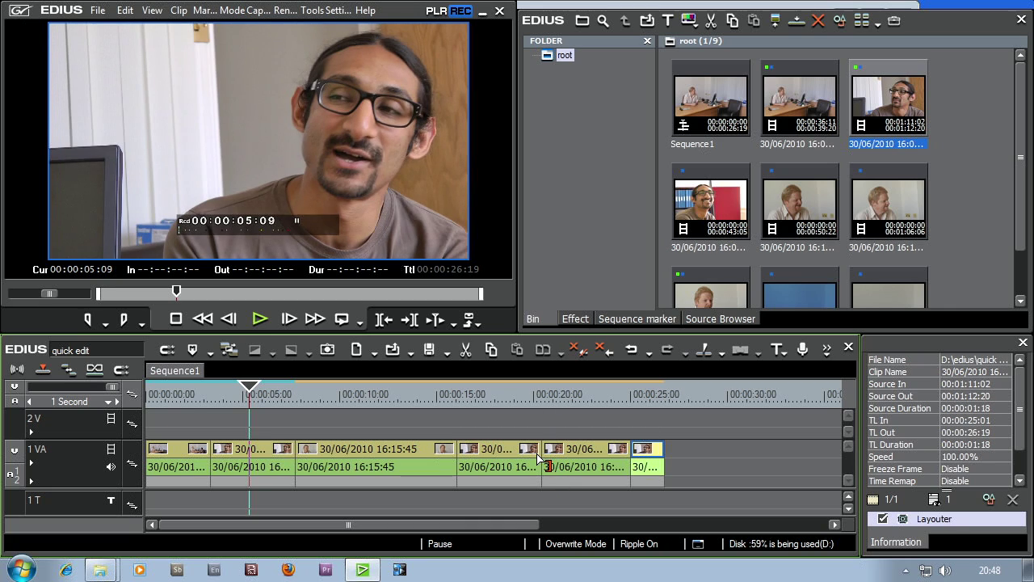
Select clip 00048 in the bin and open it in the source viewer
click(722, 285)
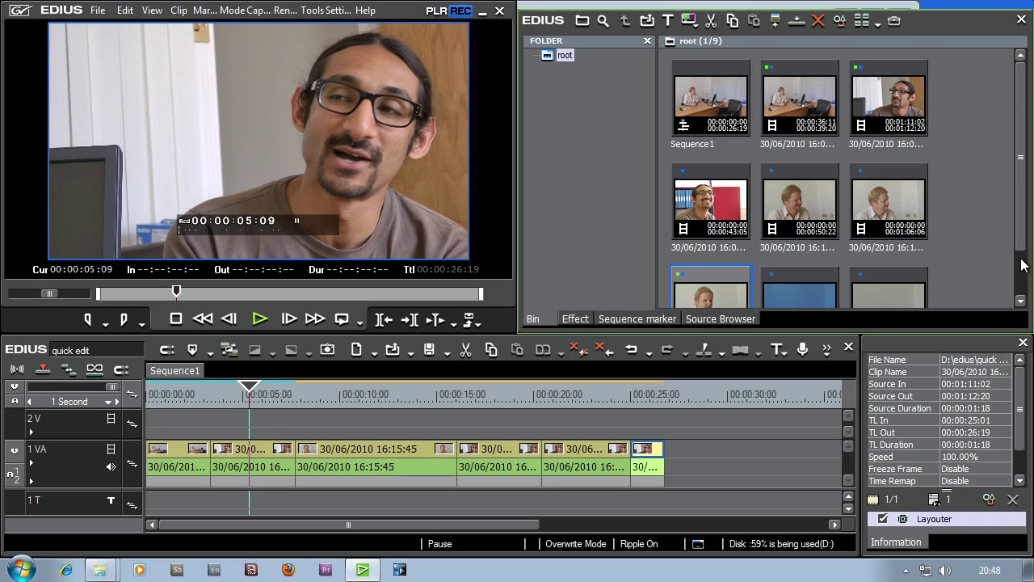
scroll(1022, 265, down, 2)
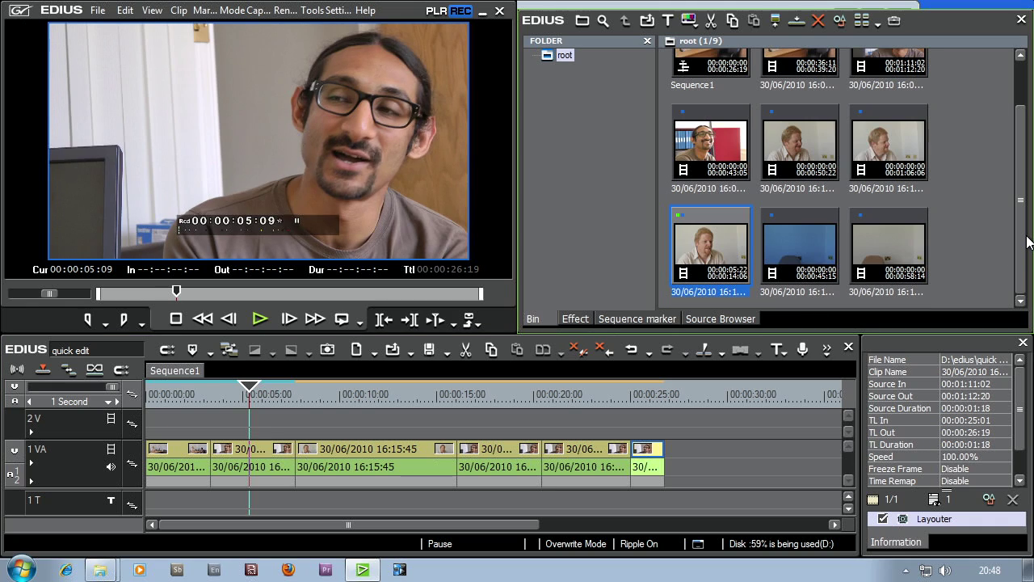
double_click(730, 253)
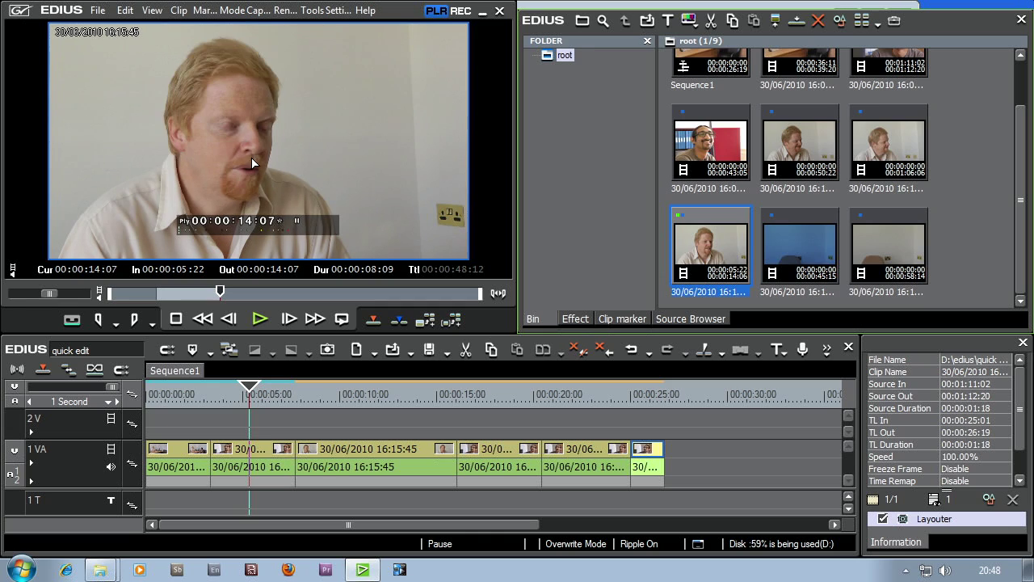
Reload the first recent clip into the Player via File > Recent Clip
click(97, 11)
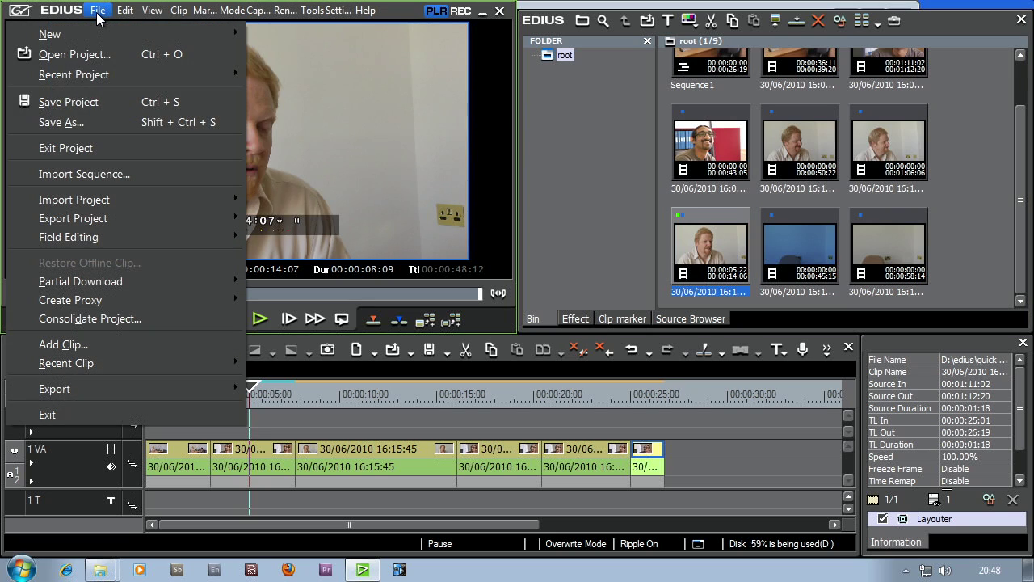
mouse_move(102, 364)
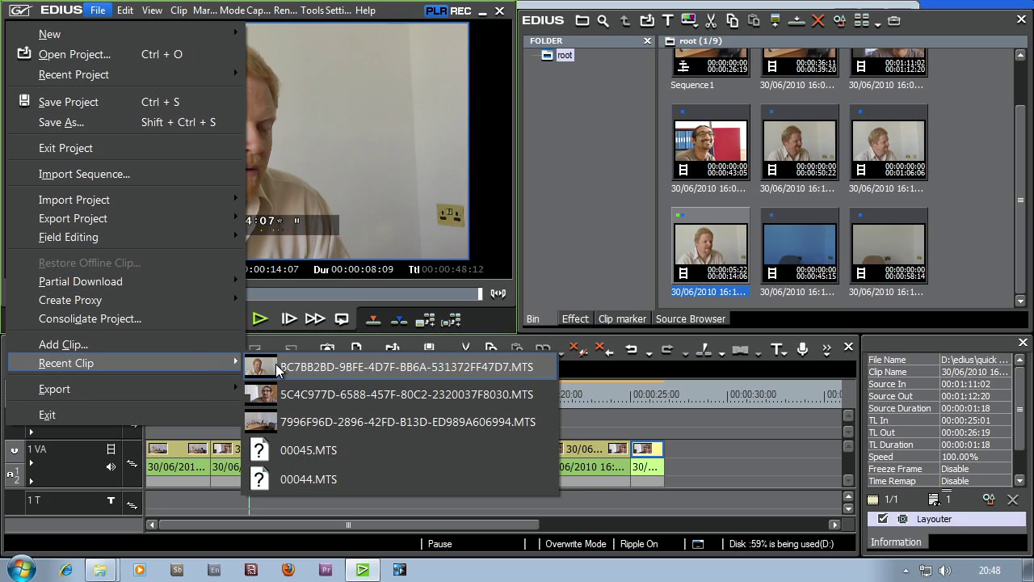
drag(276, 363, 276, 364)
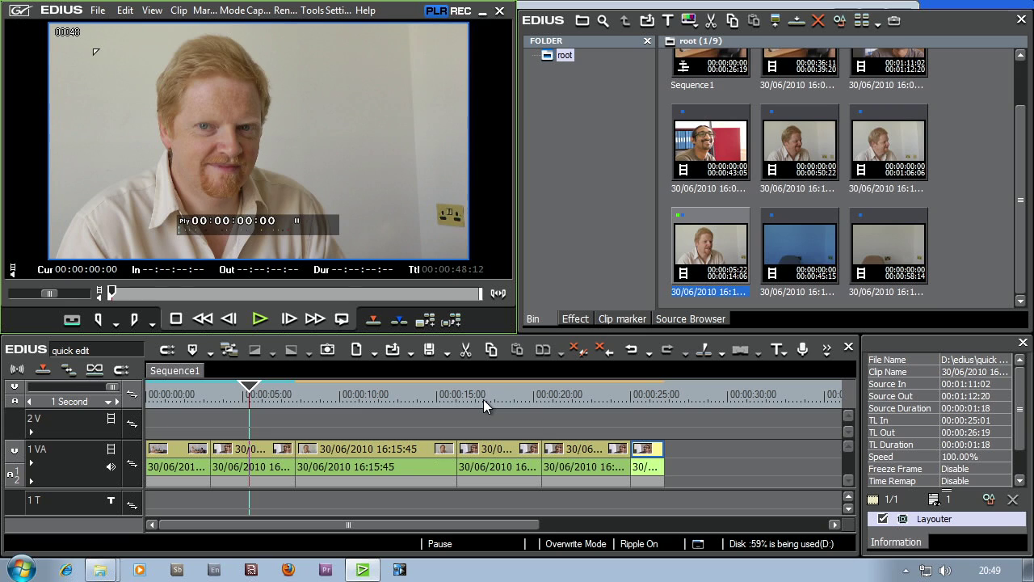
Mark clip 00048 from In 00:00:23:18 to Out 00:00:31:07 and begin placing it at 20:11
drag(130, 289, 291, 297)
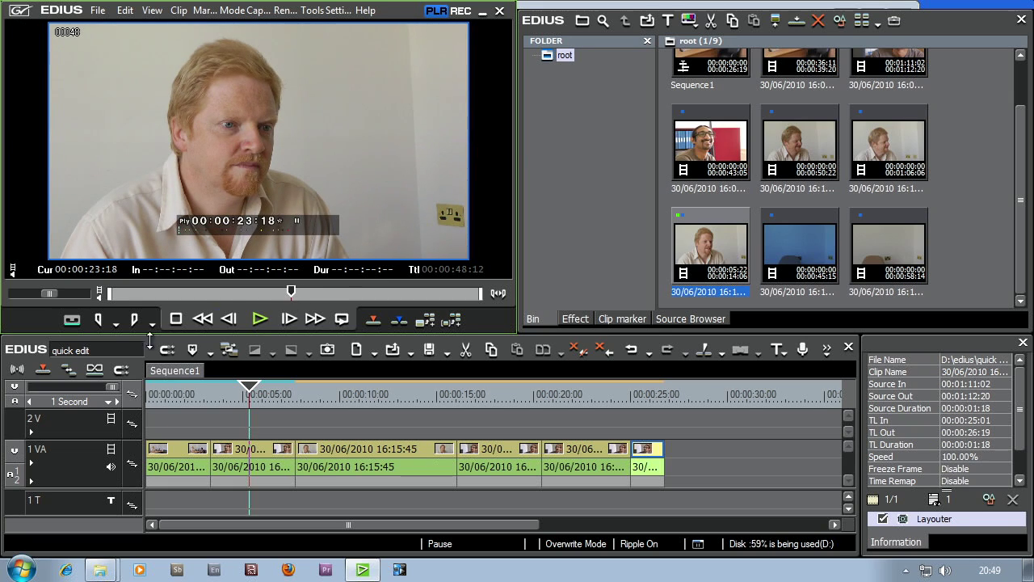
click(100, 324)
click(260, 320)
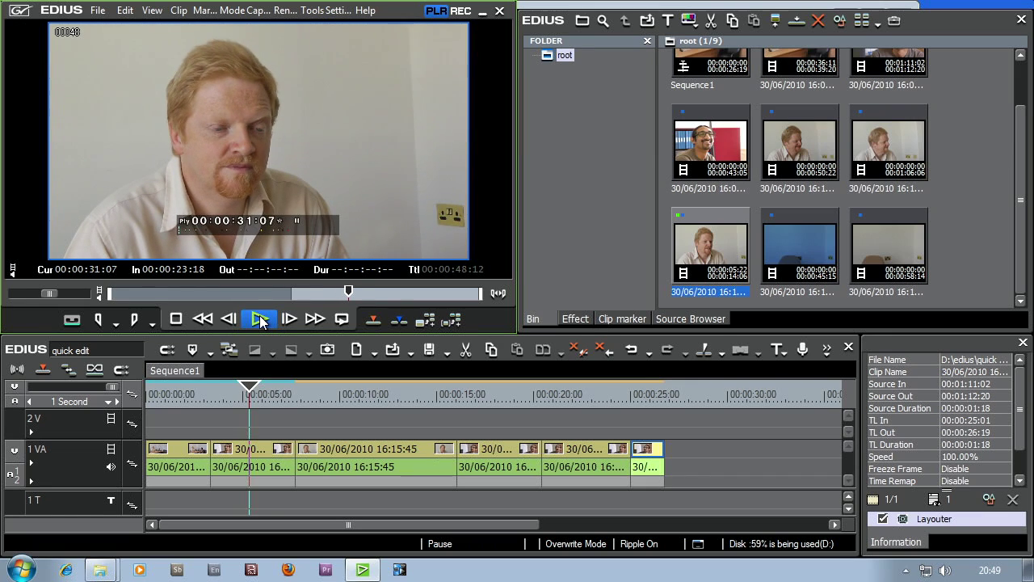
click(135, 320)
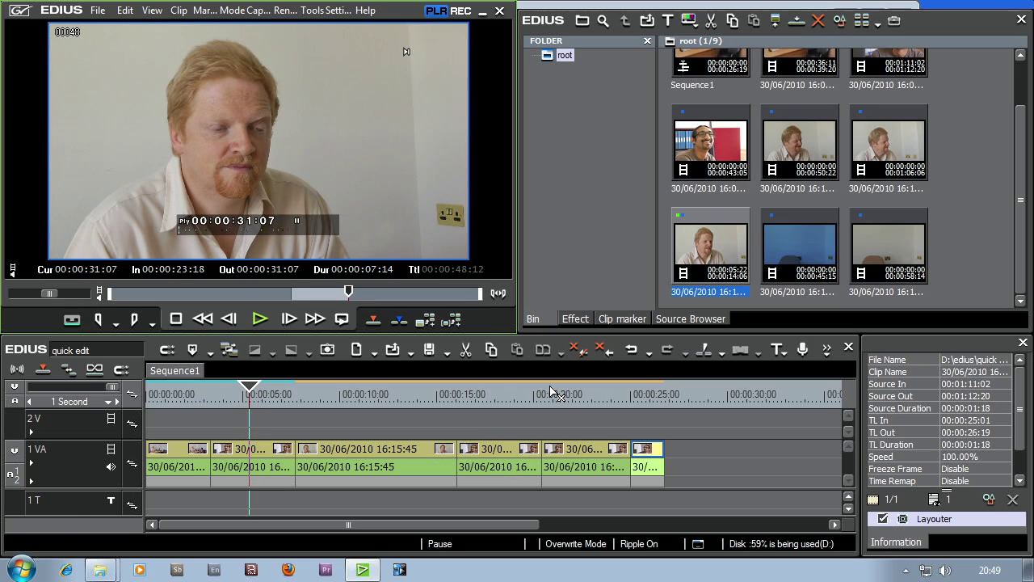
click(546, 470)
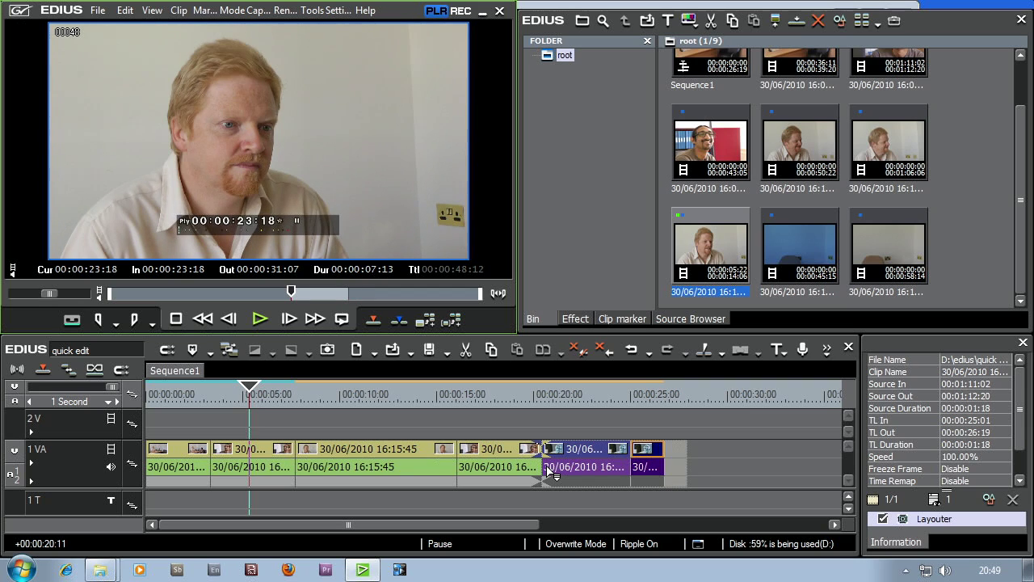
drag(556, 476, 555, 473)
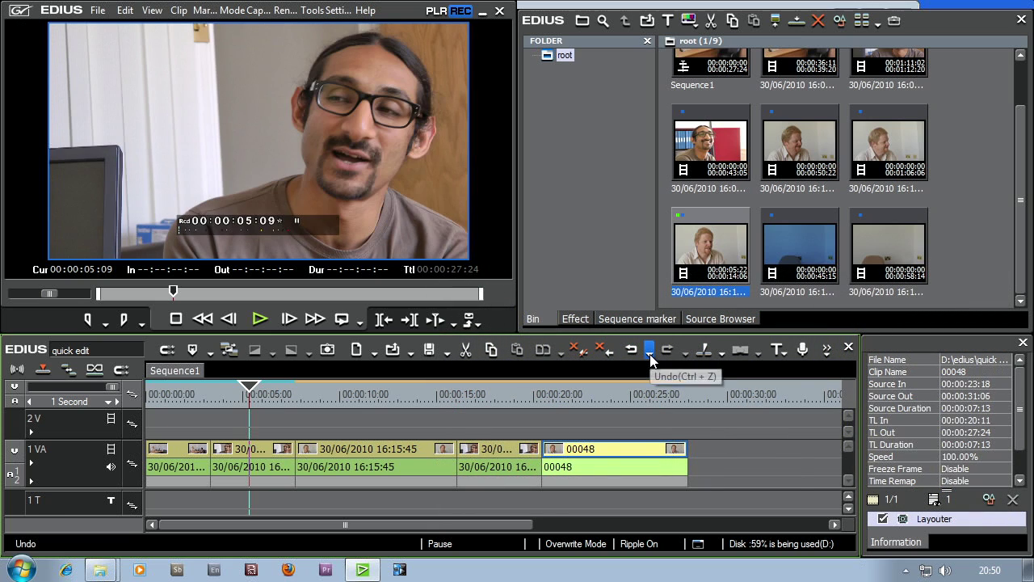
Undo the latest Add - Clip edit and show clip 00048 in the Player again
click(649, 352)
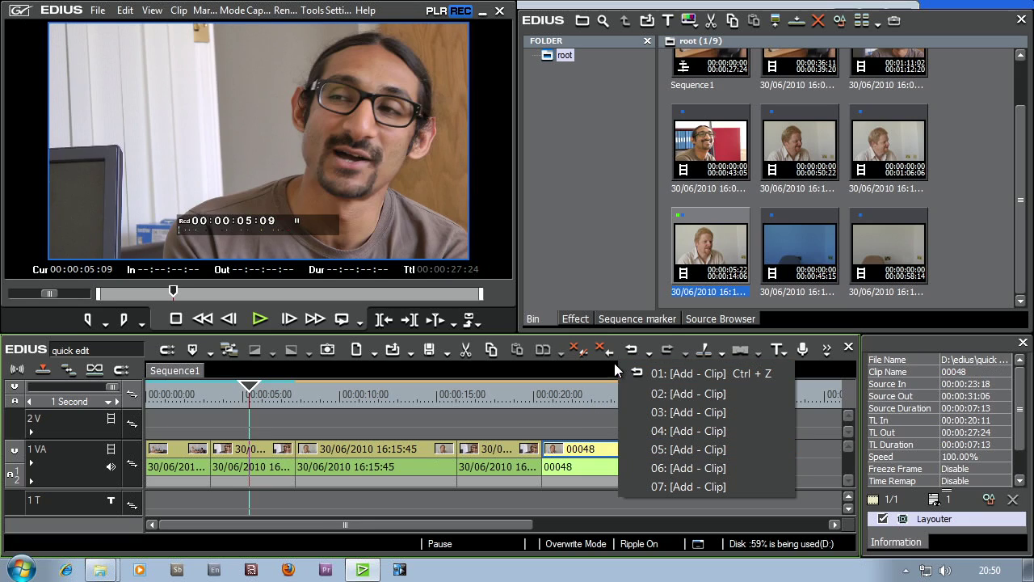
click(631, 349)
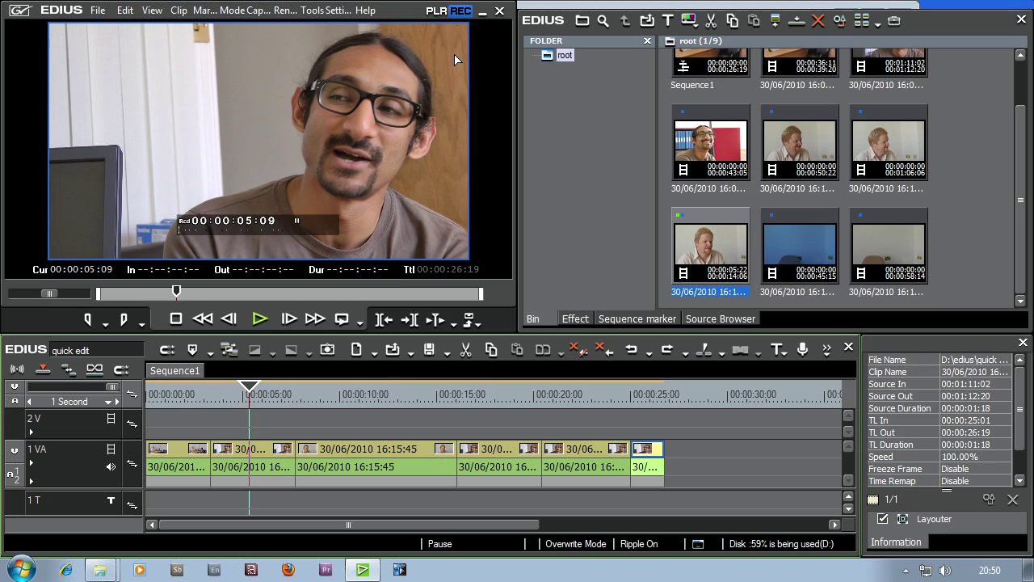
click(437, 11)
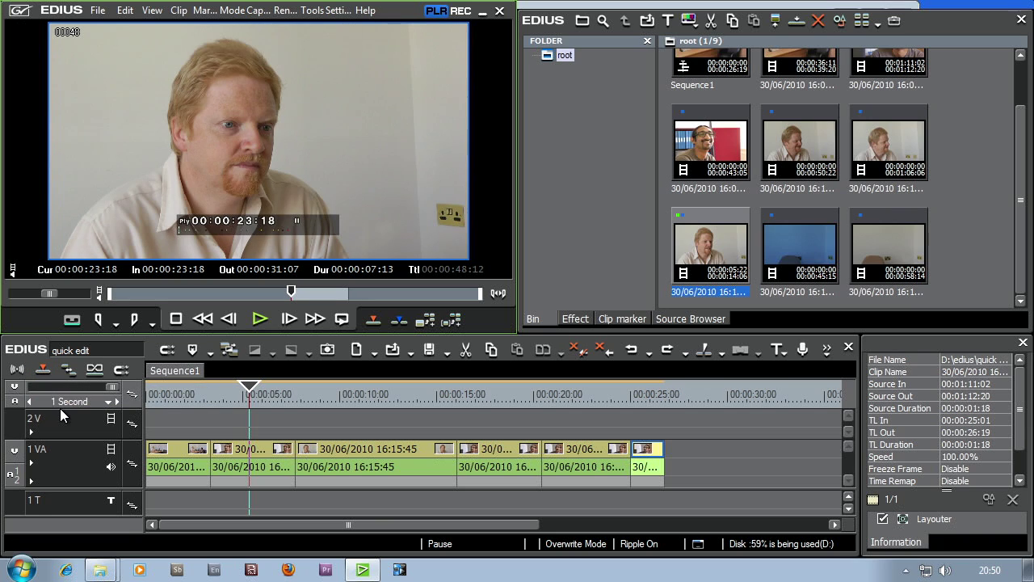
Toggle the Insert/Overwrite button repeatedly, leaving the timeline in Insert Mode
click(44, 370)
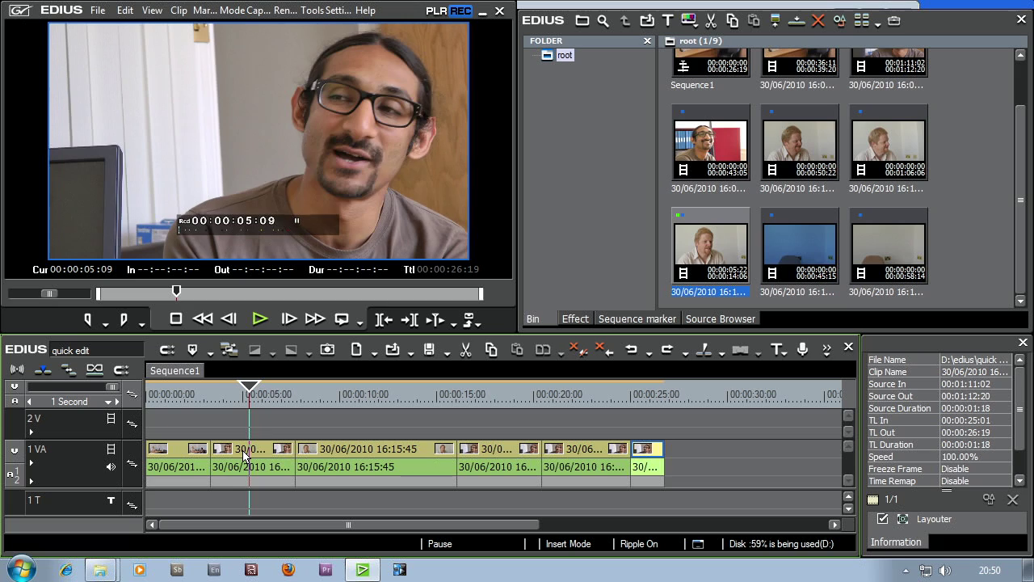
click(40, 373)
click(46, 372)
click(46, 373)
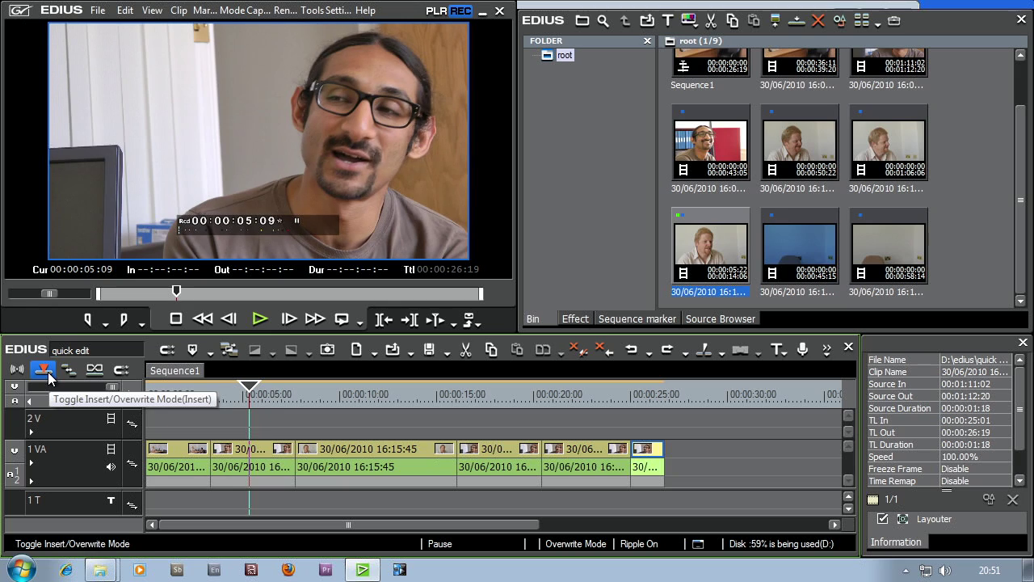
click(48, 371)
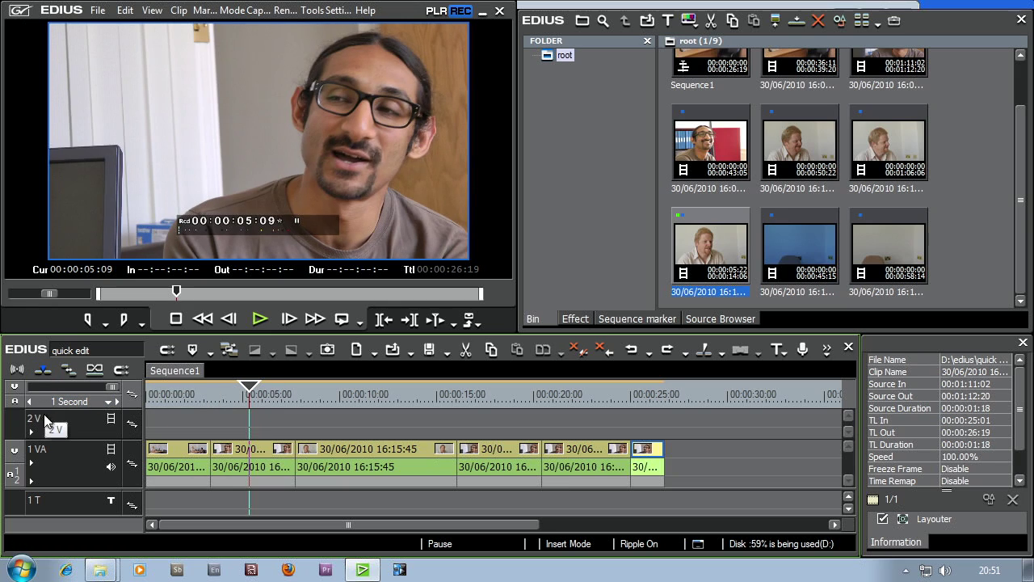
click(44, 372)
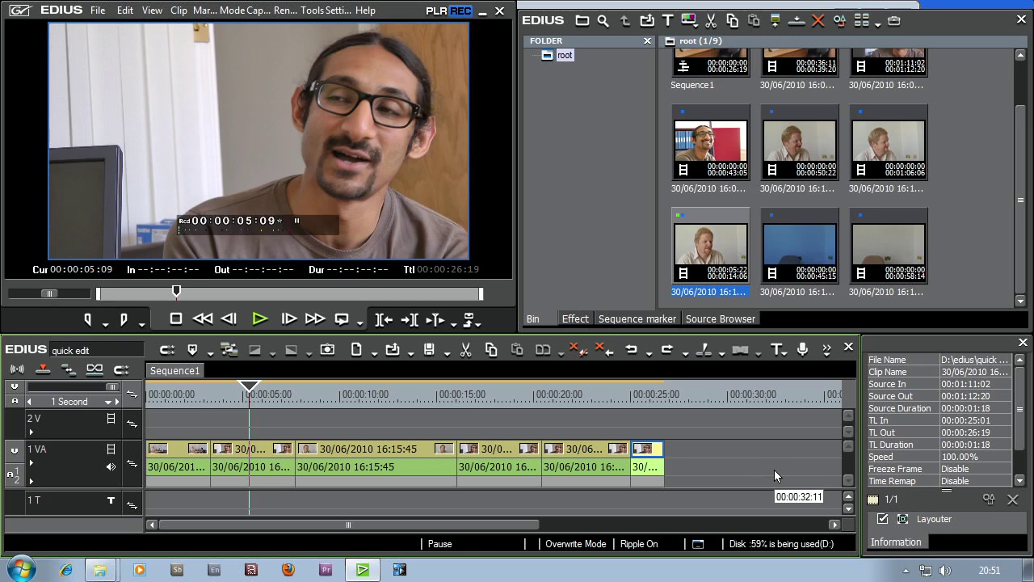
click(46, 369)
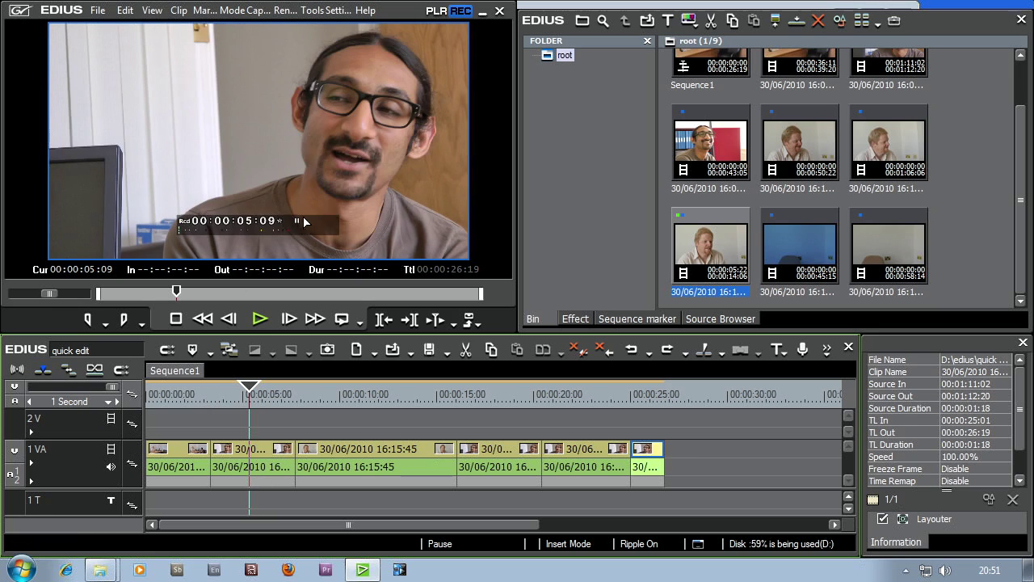
Insert clip 00048 at 00:00:20:11 on 1 VA, pushing the last two replies later
click(436, 12)
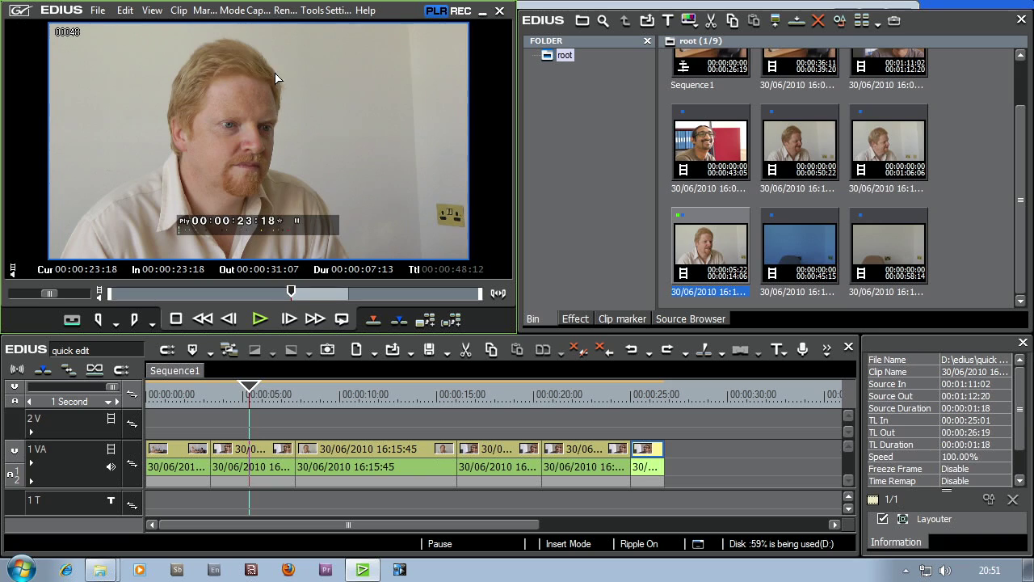
drag(201, 79, 548, 466)
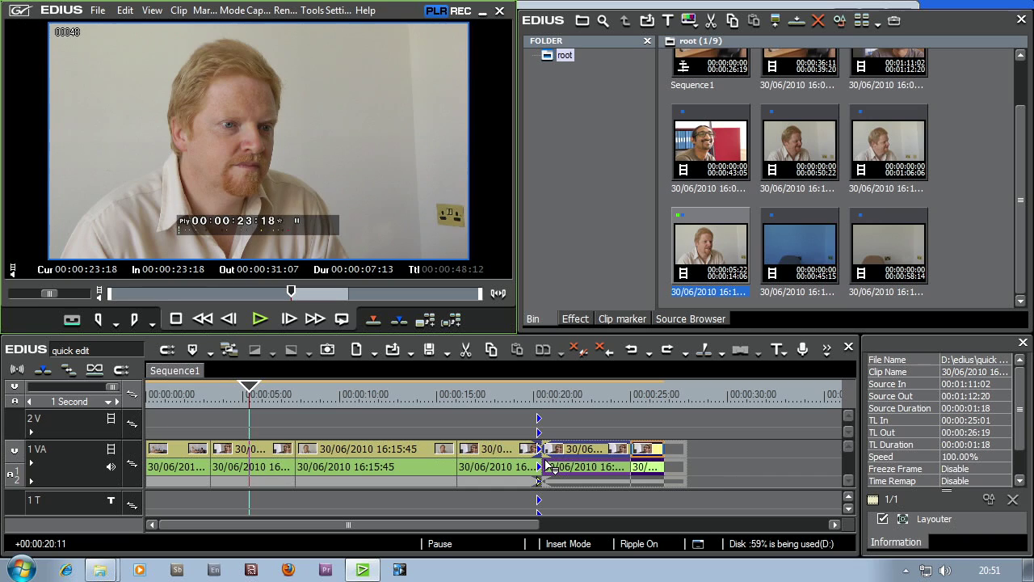
drag(548, 466, 549, 467)
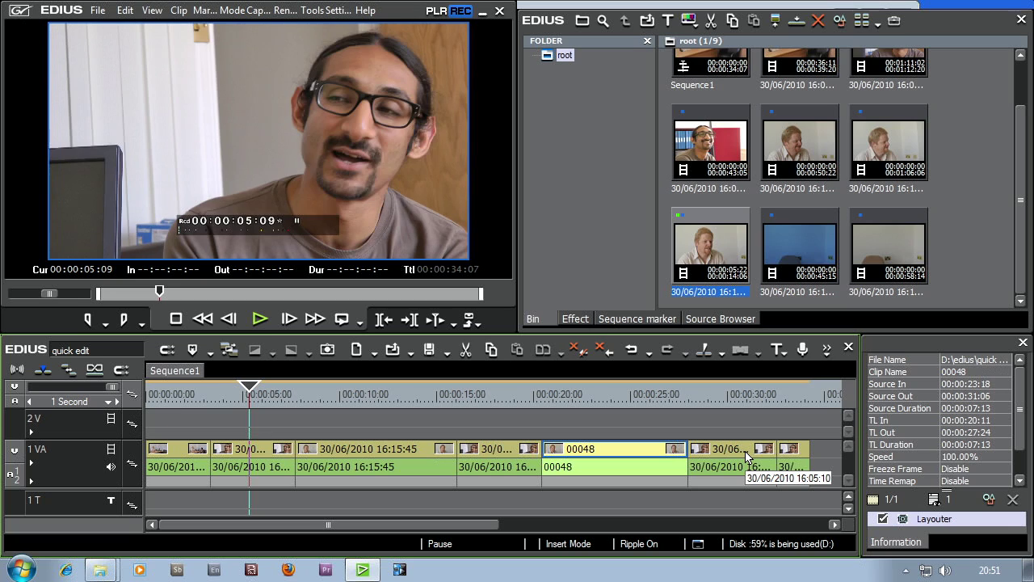
Mark clip 00048 from 00:00:33:24 to 00:00:43:00 and place it after the last clip on 1 VA
click(433, 10)
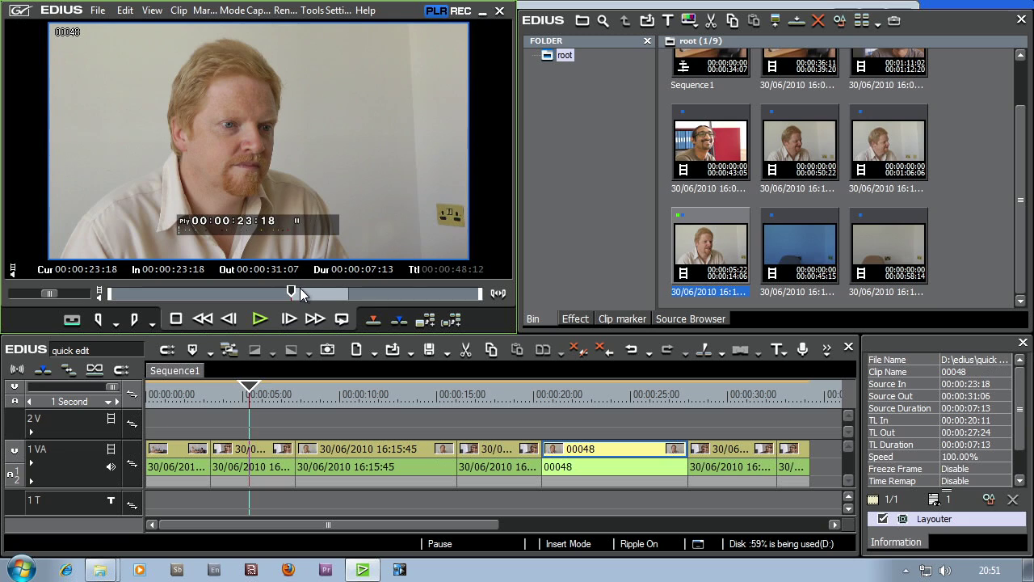
drag(330, 293, 367, 296)
click(100, 321)
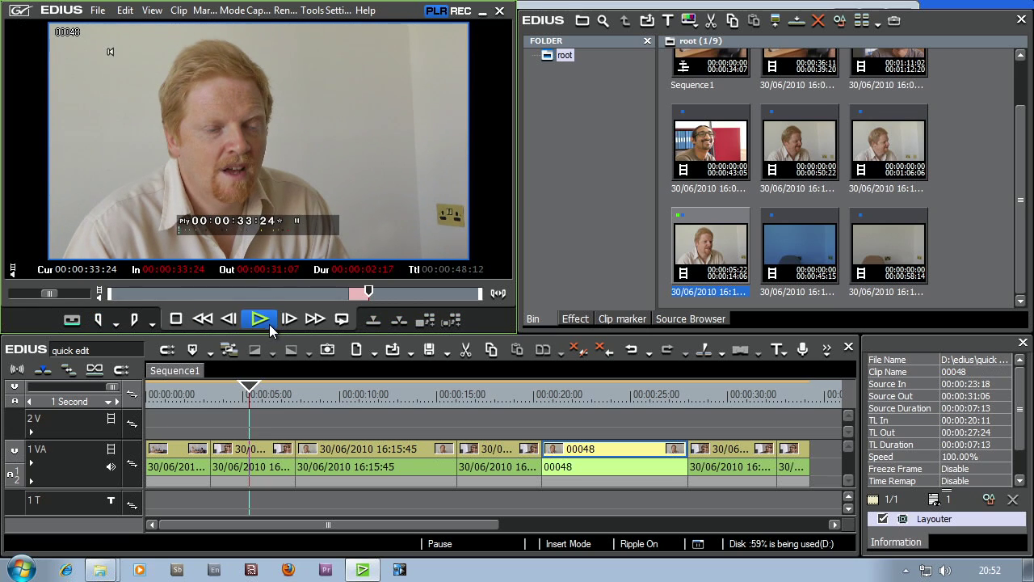
click(269, 323)
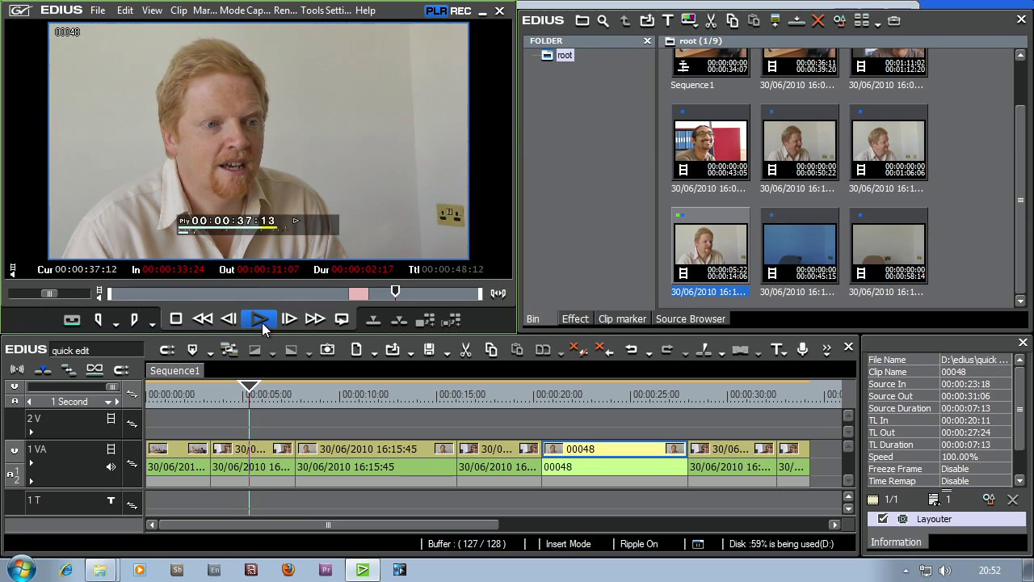
click(174, 320)
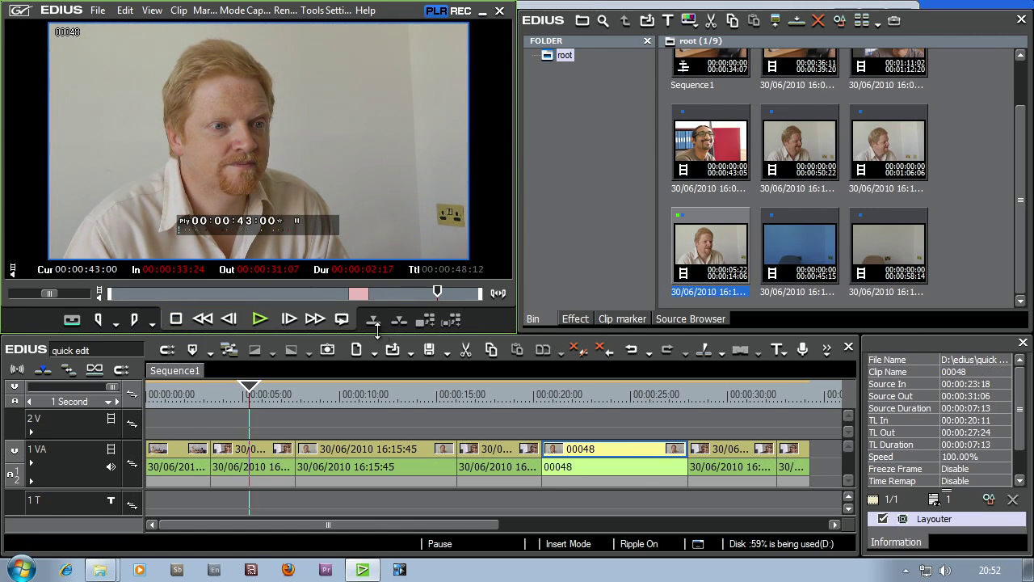
click(134, 320)
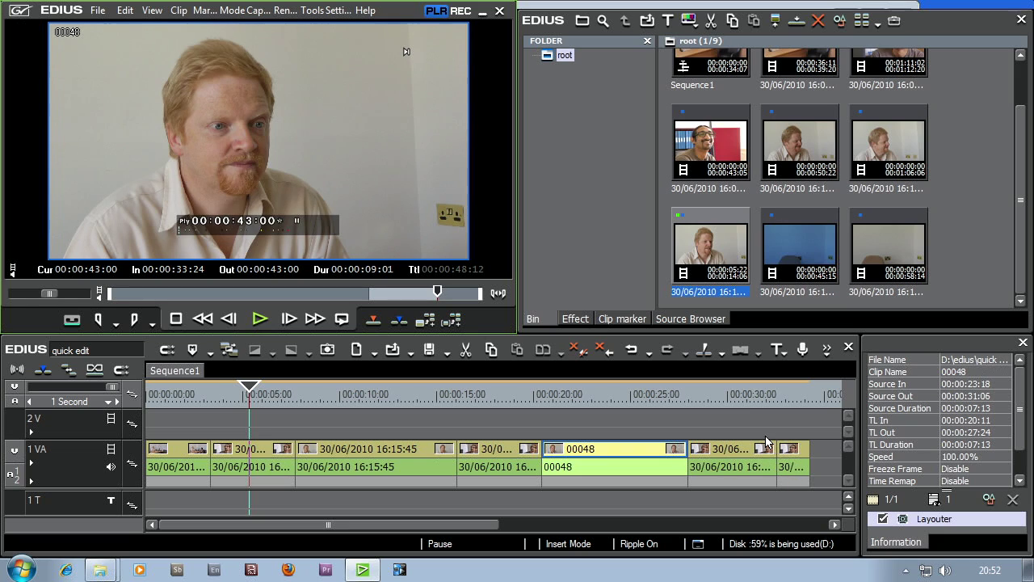
drag(125, 81, 811, 461)
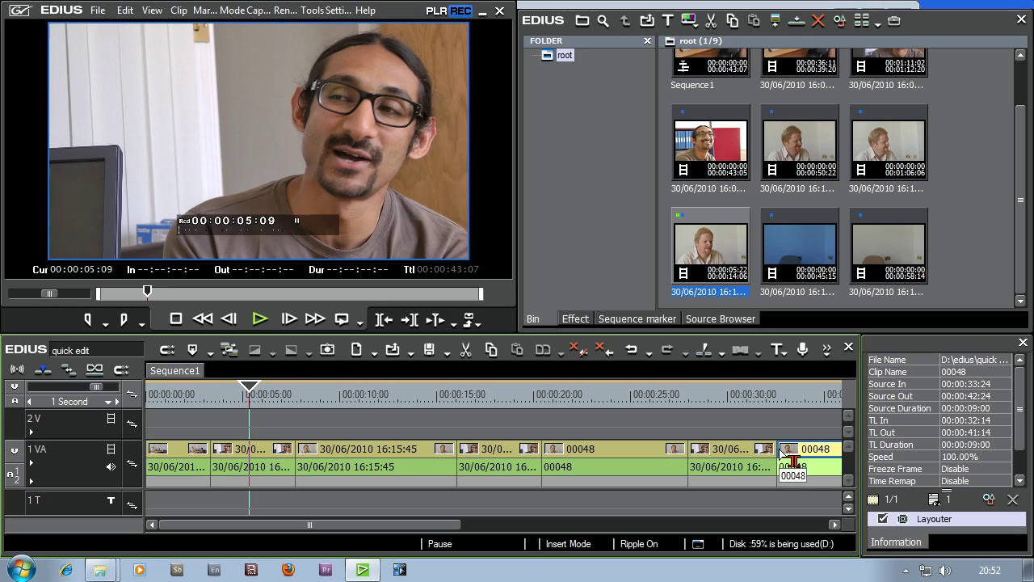
Reload the source clip in the viewer and park the playhead near 00:00:17:11
click(439, 318)
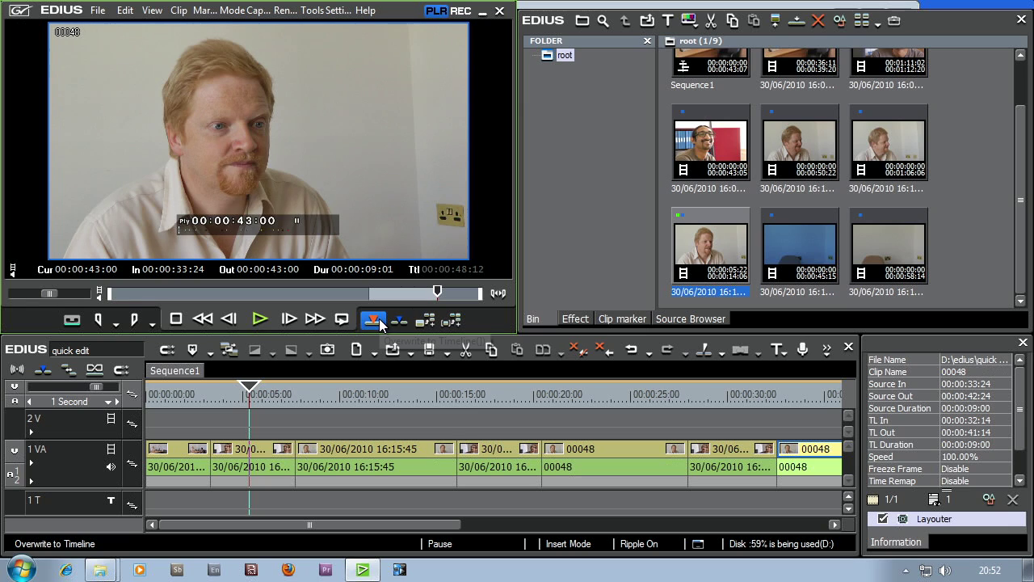
click(483, 396)
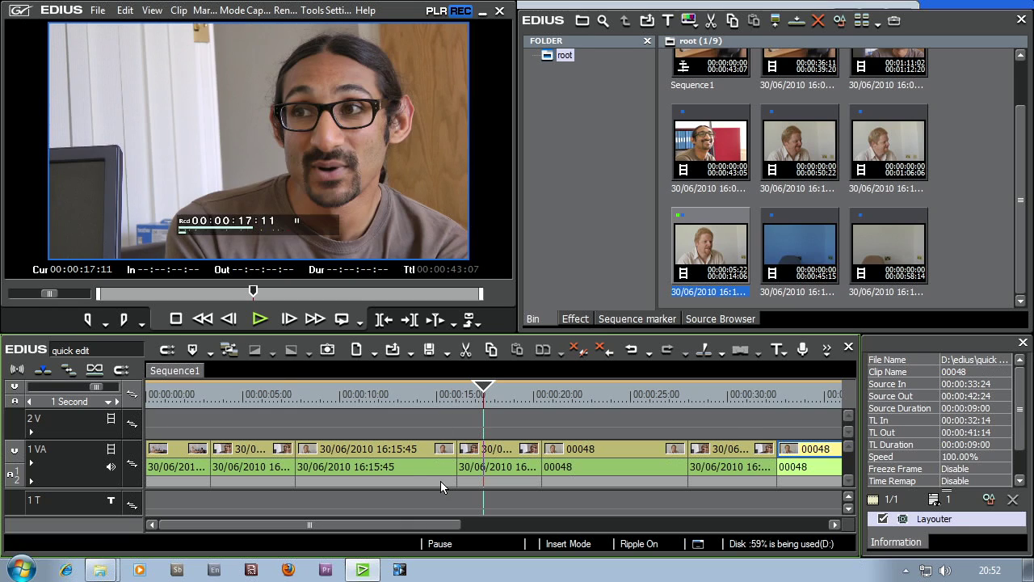
scroll(440, 480, down, 5)
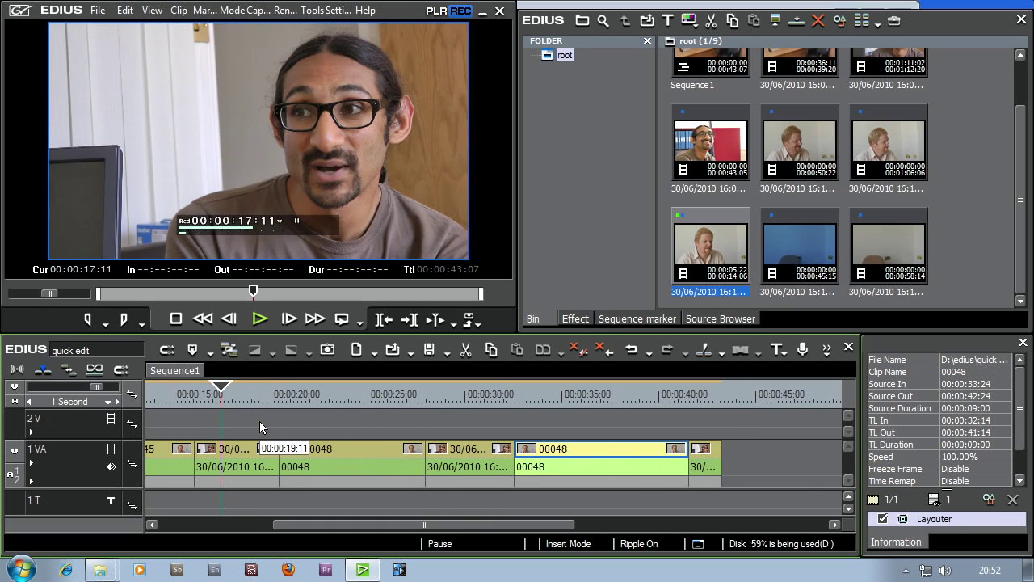
Toggle the Insert/Overwrite button, finishing with the timeline in Overwrite Mode
click(41, 373)
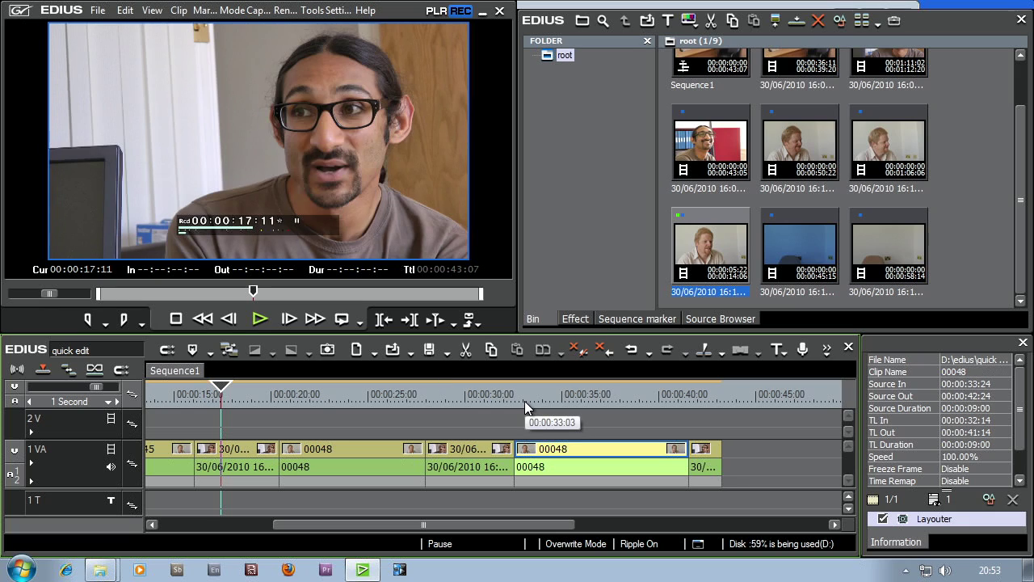
click(44, 372)
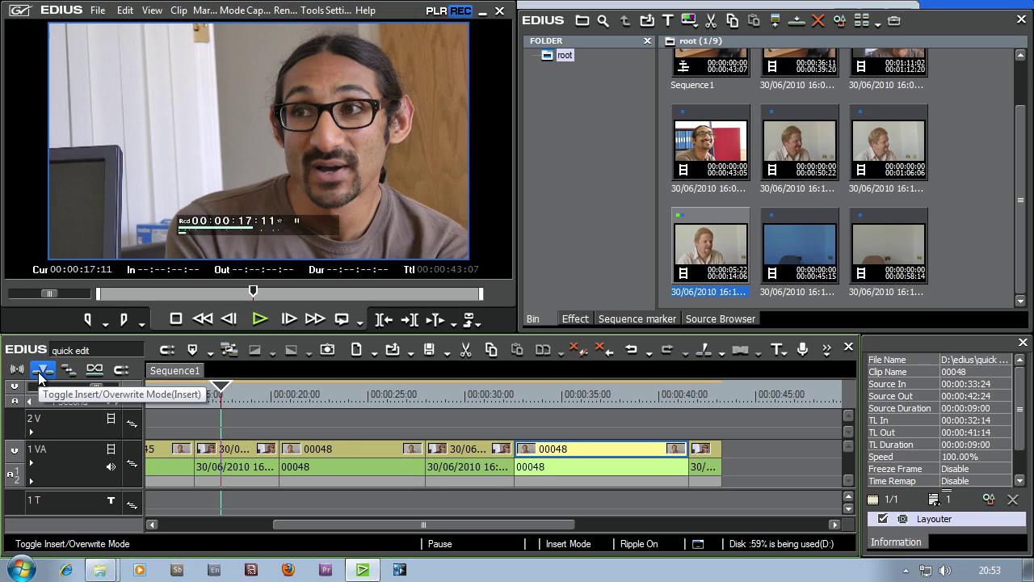
click(40, 370)
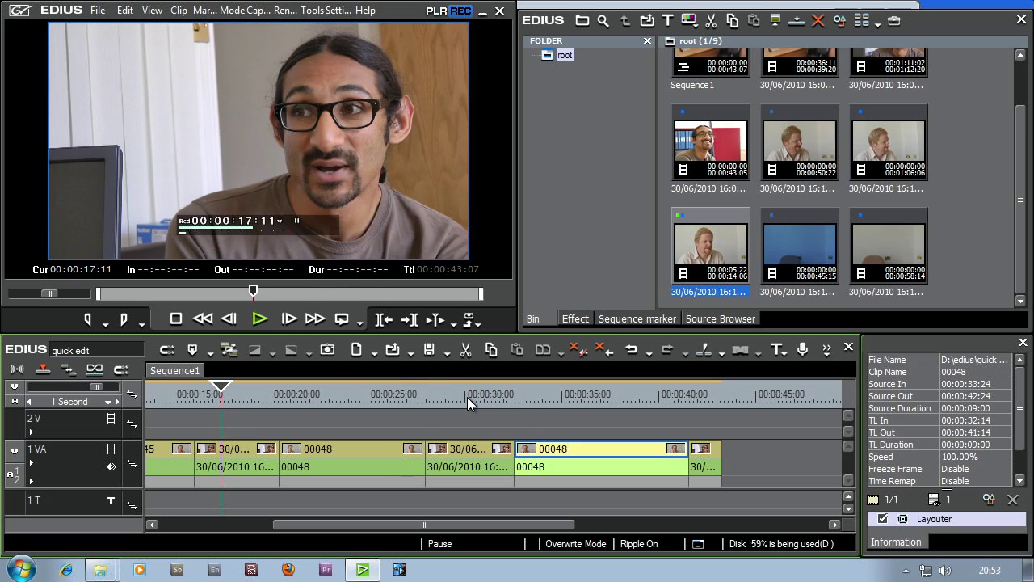
Scrub the sequence from about 00:00:24:24 through to its end at 00:00:43:07
click(367, 396)
drag(409, 397, 433, 411)
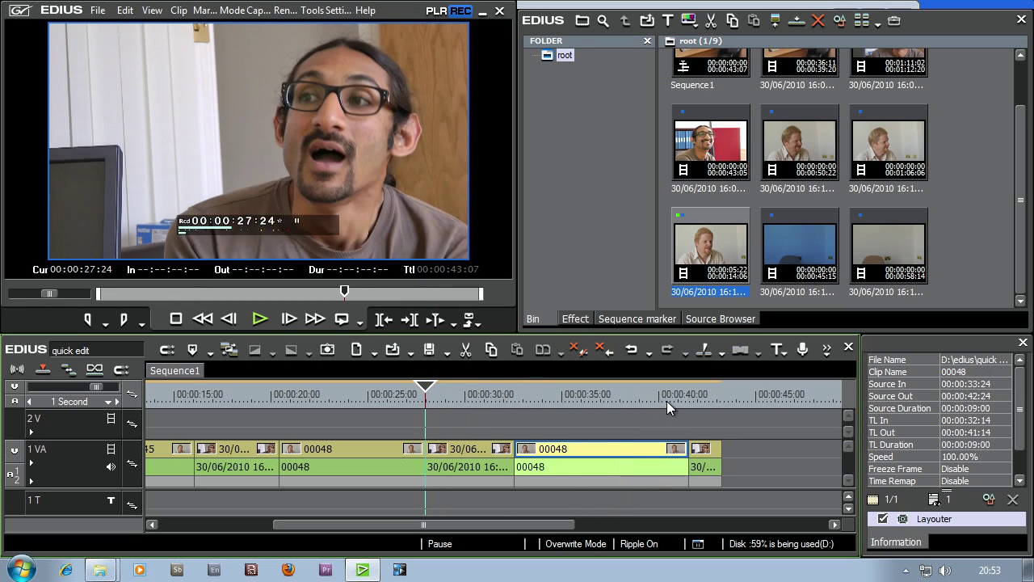
click(721, 396)
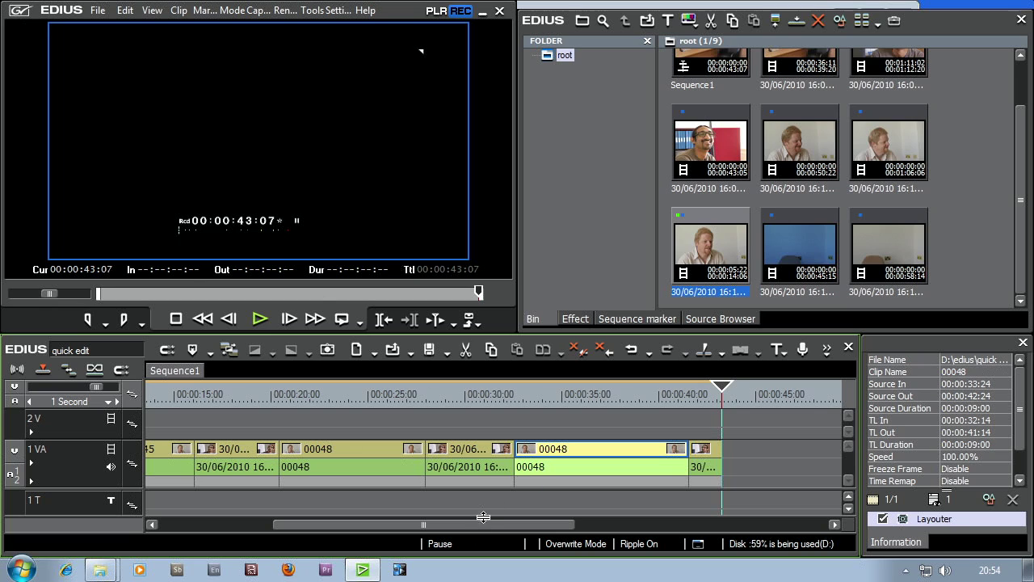
drag(462, 521, 358, 523)
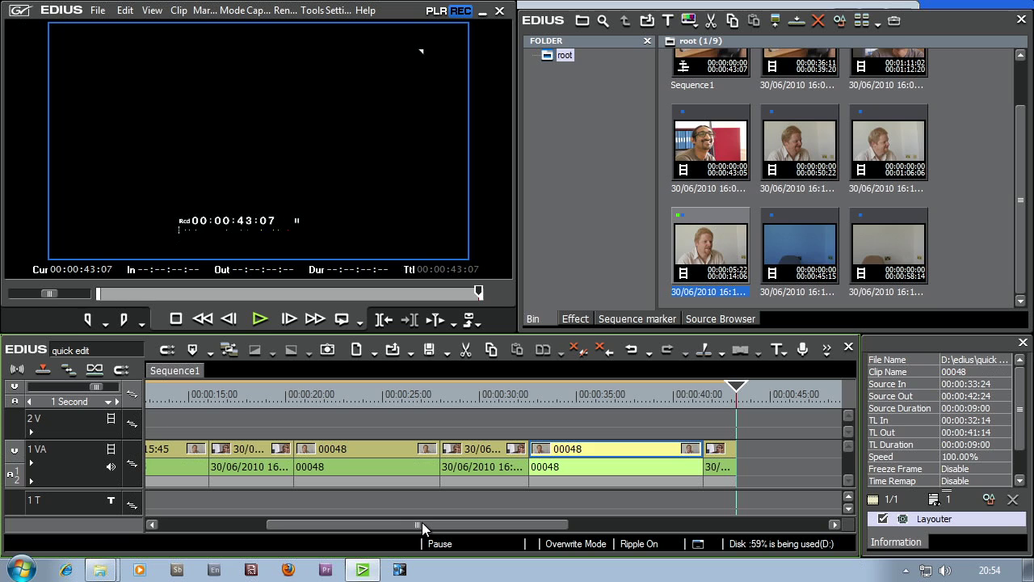
drag(422, 522, 300, 527)
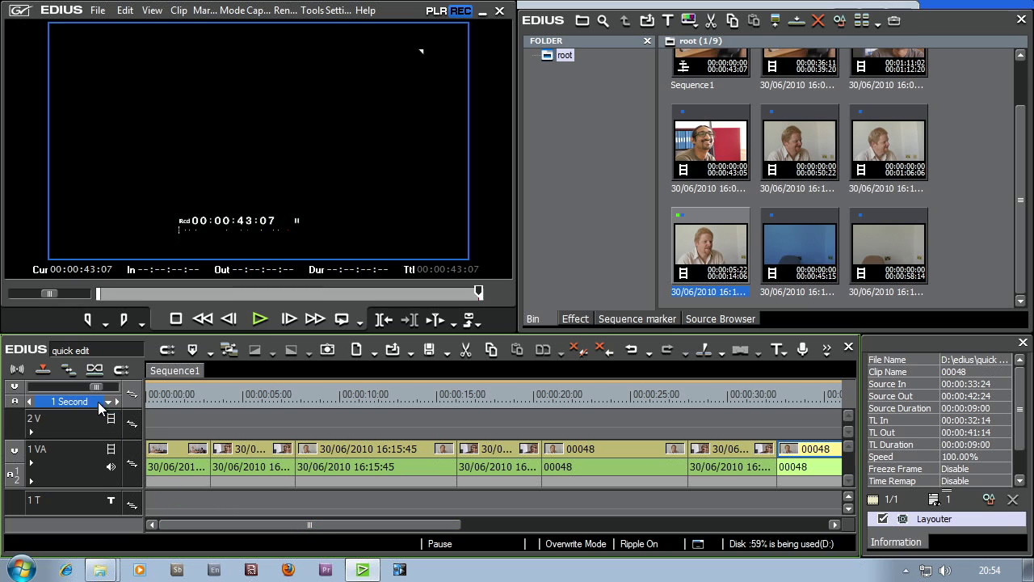
drag(94, 386, 134, 399)
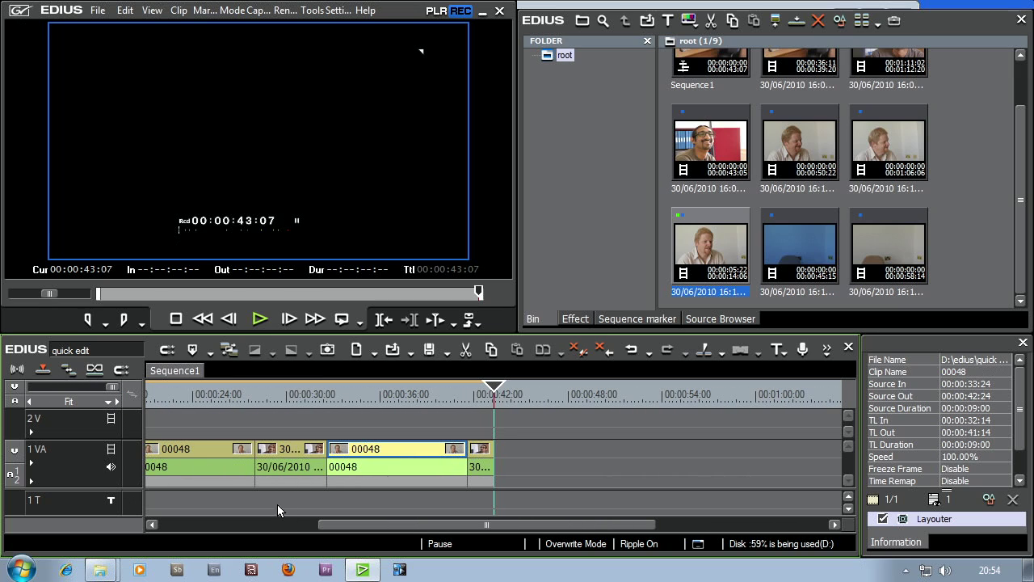
click(70, 403)
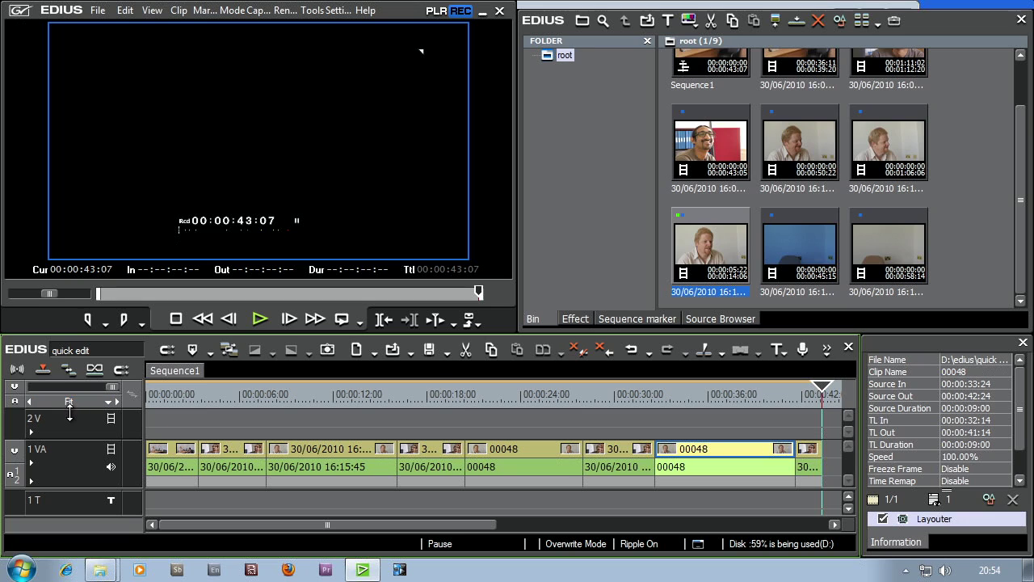
click(69, 402)
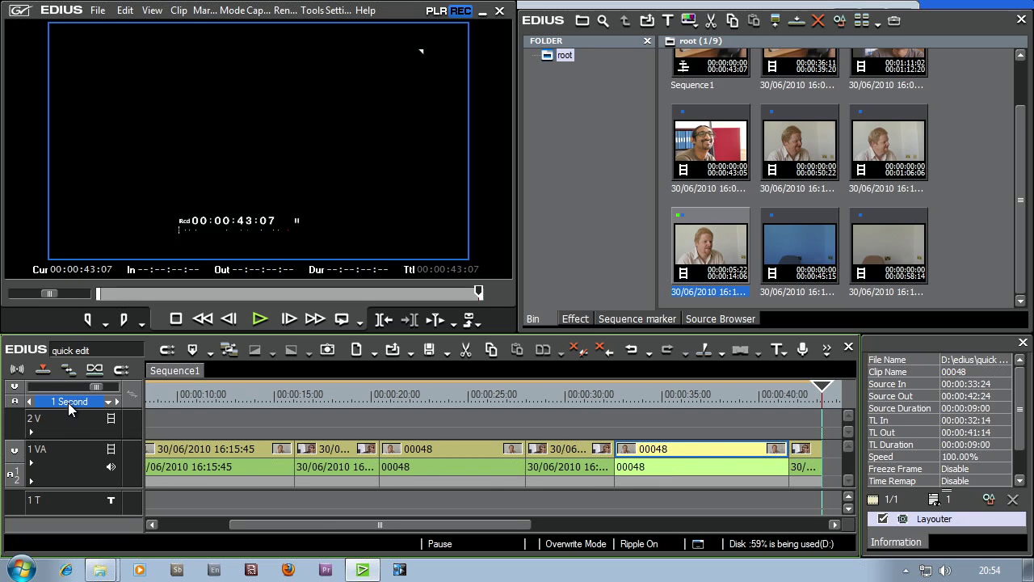
click(68, 403)
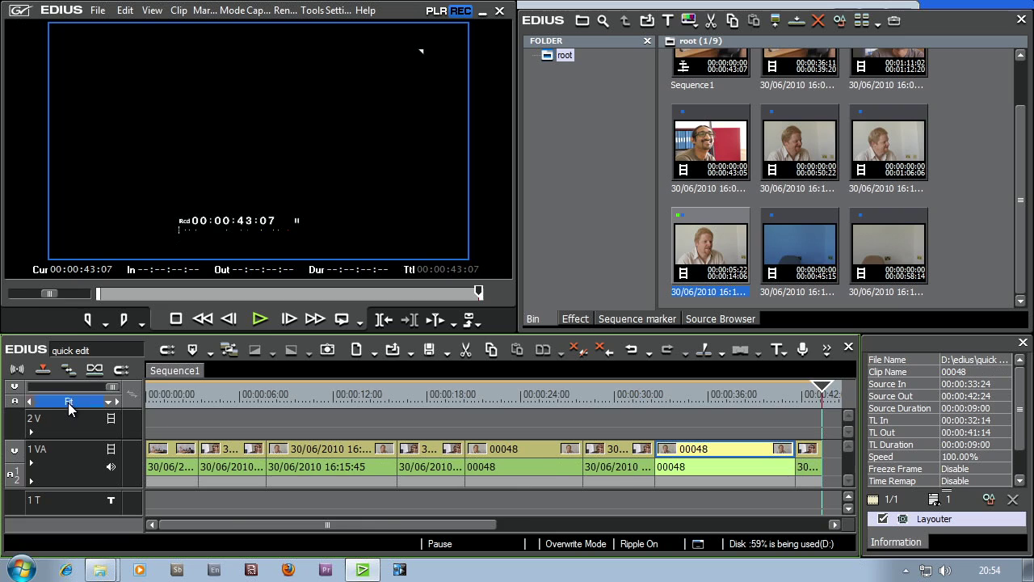
click(68, 402)
drag(389, 526, 236, 499)
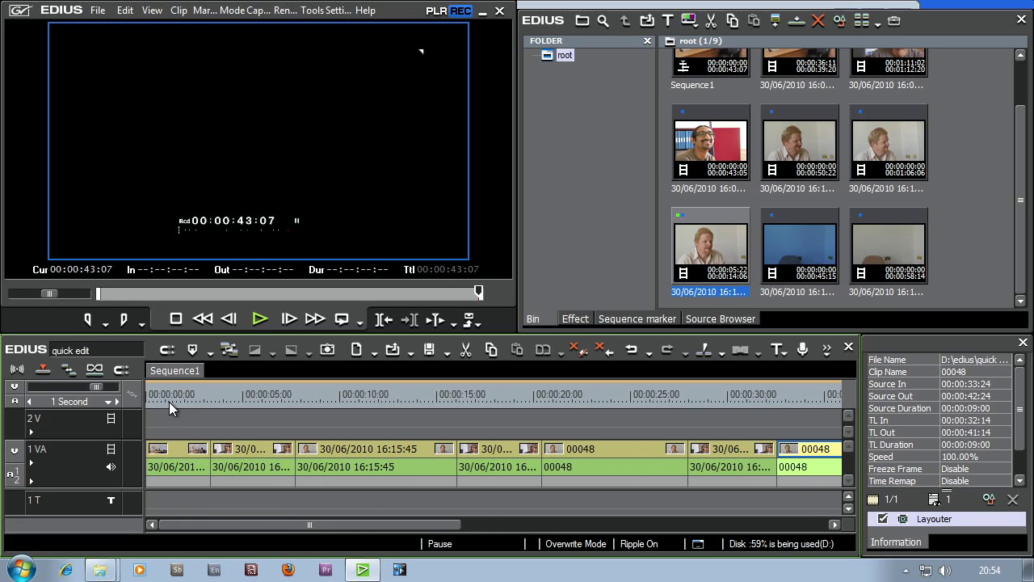
drag(168, 401, 191, 426)
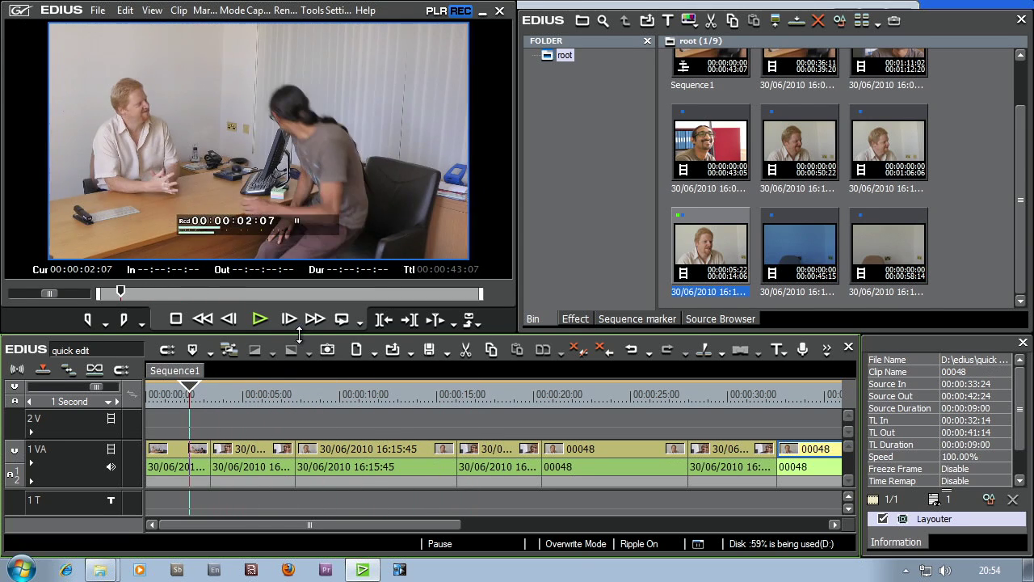
click(261, 317)
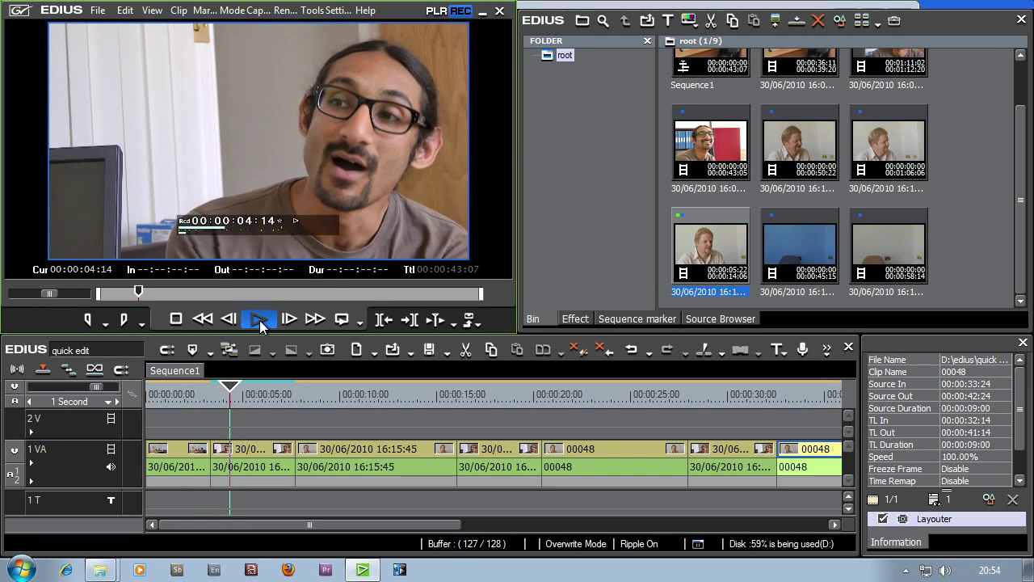
click(260, 319)
drag(229, 396, 201, 400)
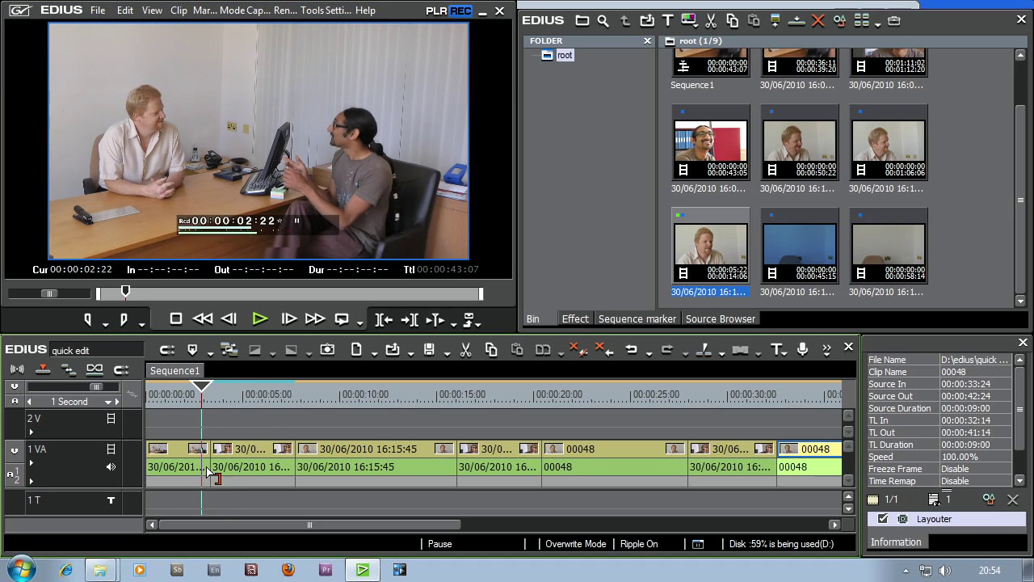
click(209, 394)
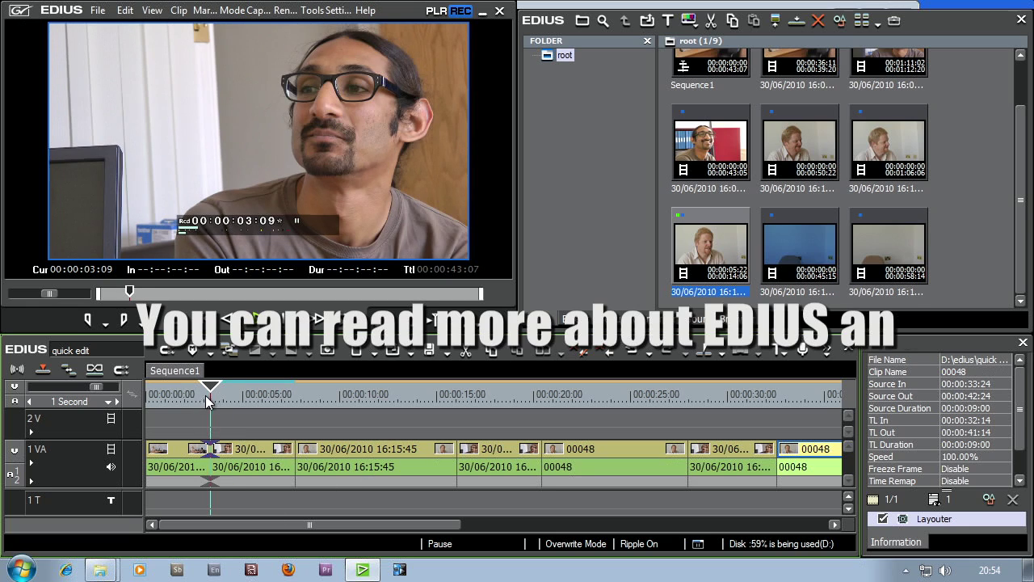
drag(205, 395, 452, 420)
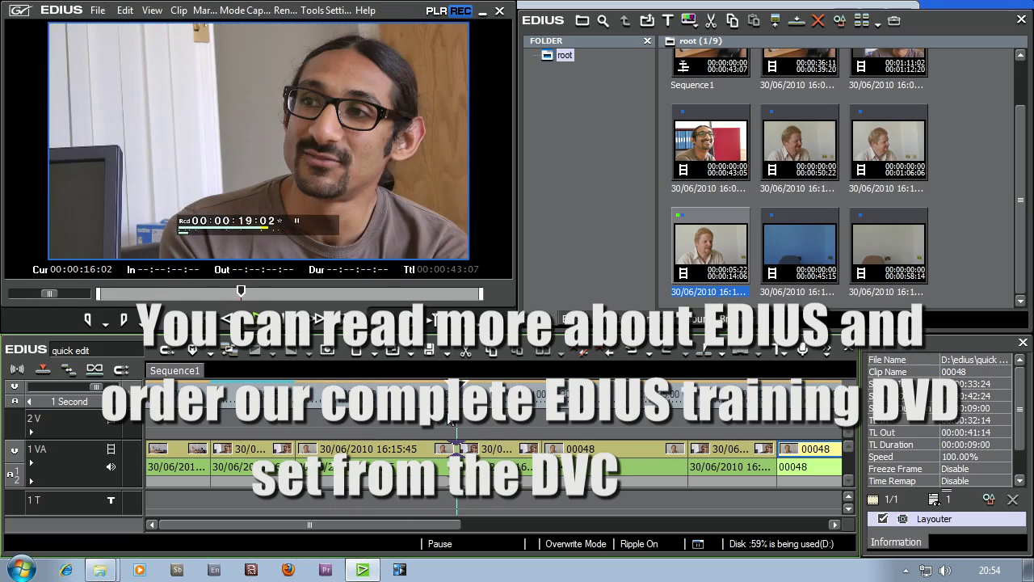